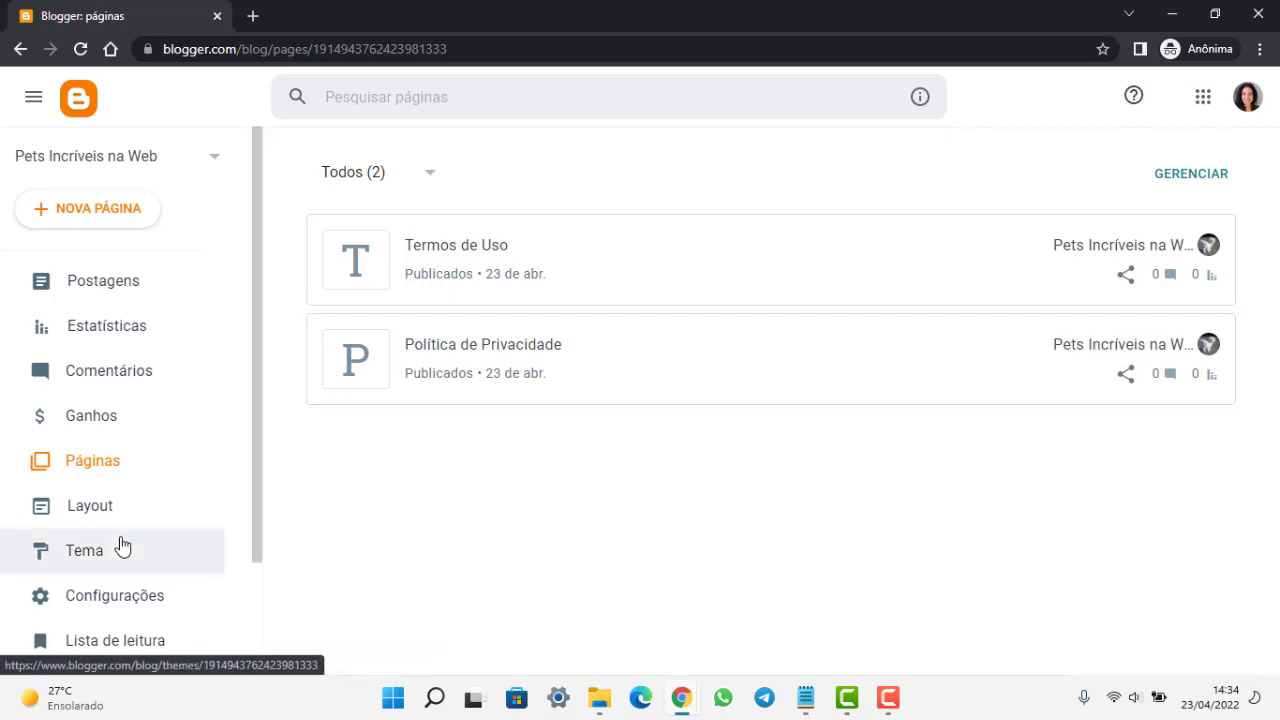
# View the published Pets Incríveis na Web blog and examine the contents of its side menu
pyautogui.scroll(-3, 117, 546)
pyautogui.click(113, 550)
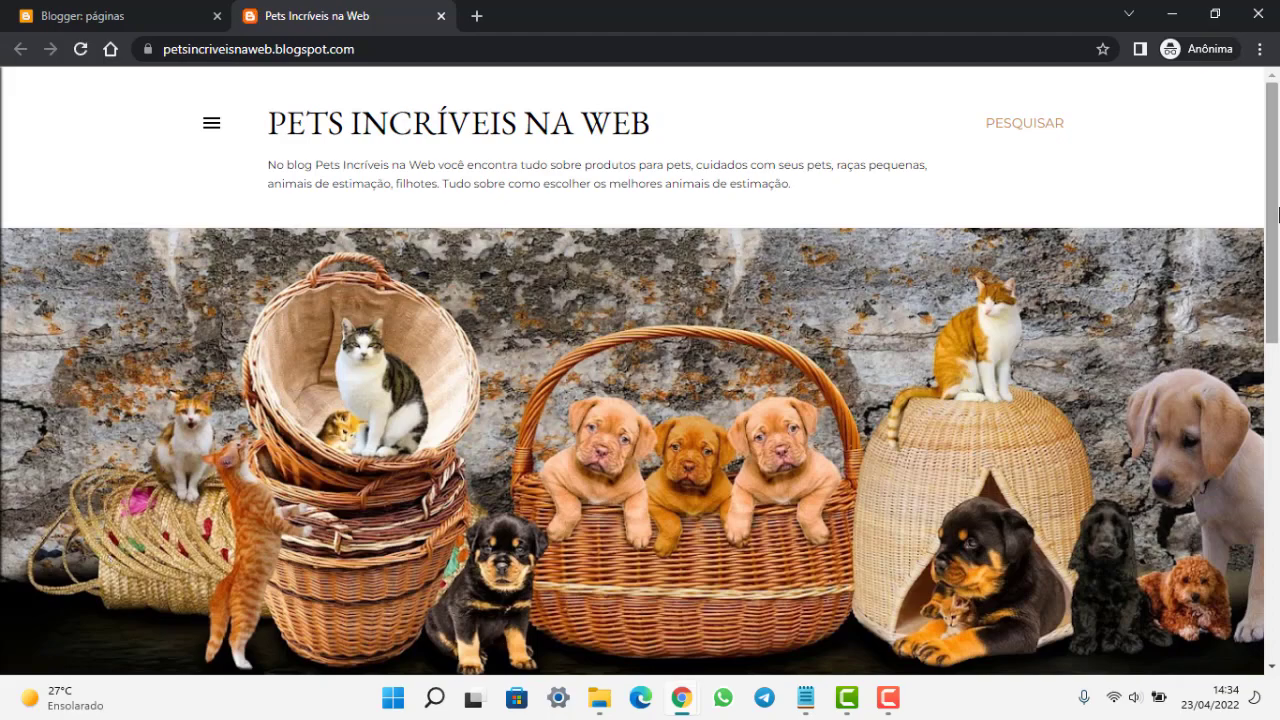
pyautogui.moveTo(1273, 200)
pyautogui.mouseDown()
pyautogui.moveTo(1277, 508)
pyautogui.moveTo(1276, 180)
pyautogui.moveTo(1276, 490)
pyautogui.moveTo(1276, 200)
pyautogui.mouseUp()
pyautogui.click(210, 124)
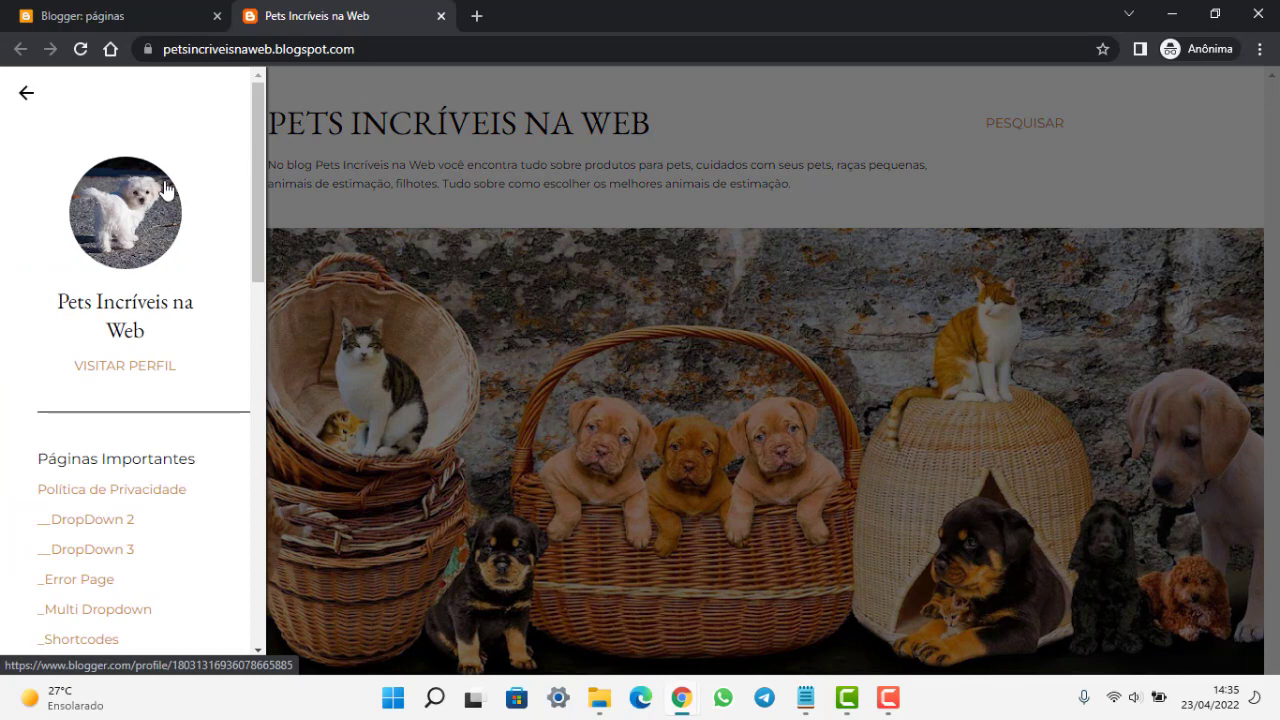
pyautogui.click(24, 93)
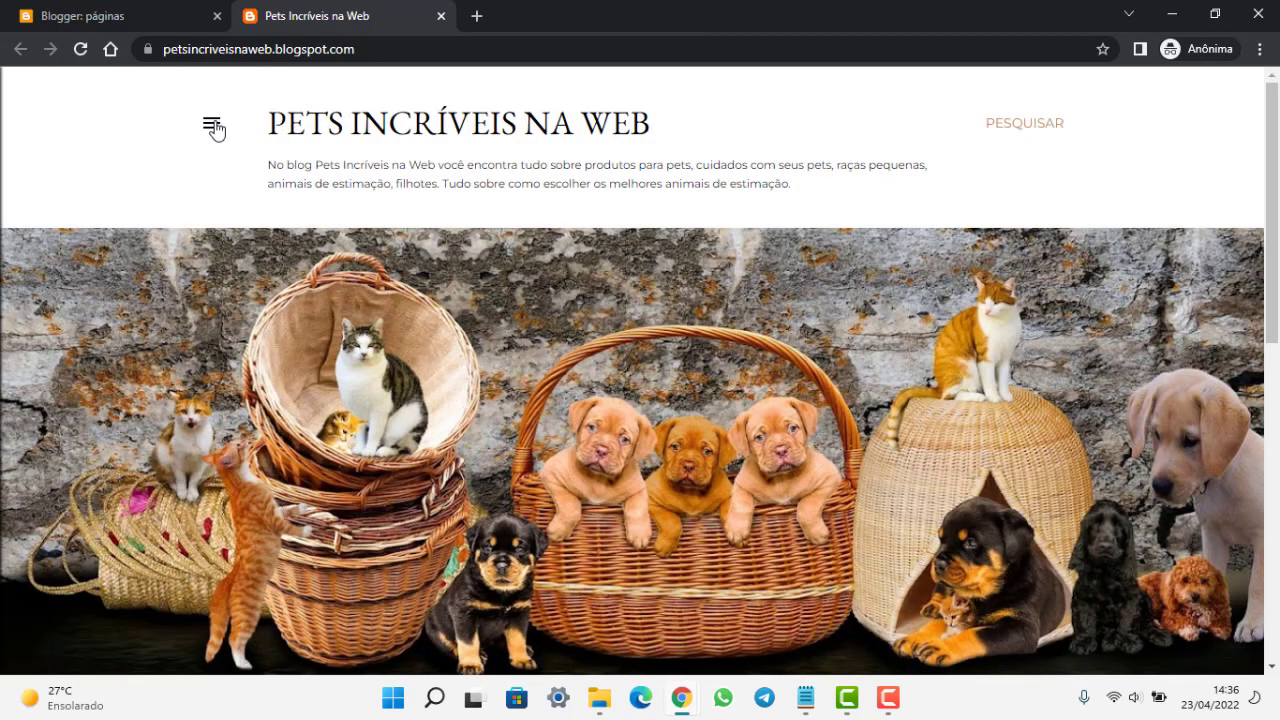
pyautogui.click(211, 126)
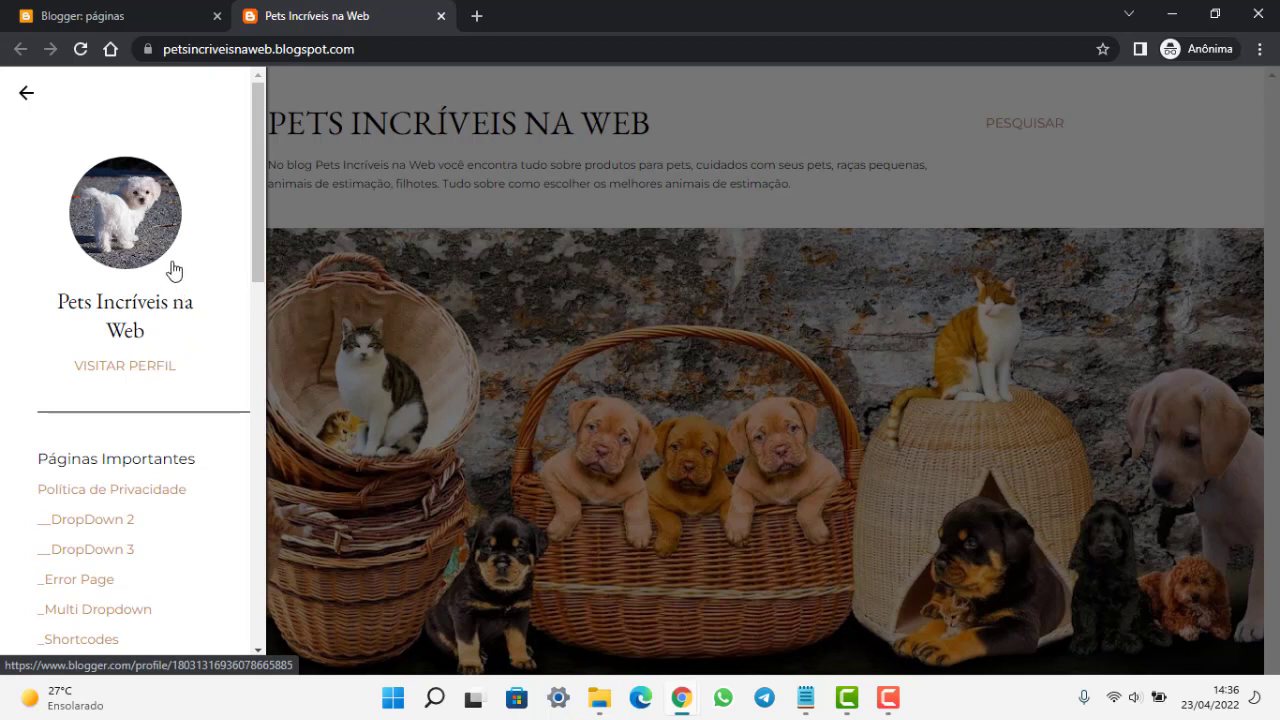
pyautogui.moveTo(257, 223); pyautogui.dragTo(253, 185)
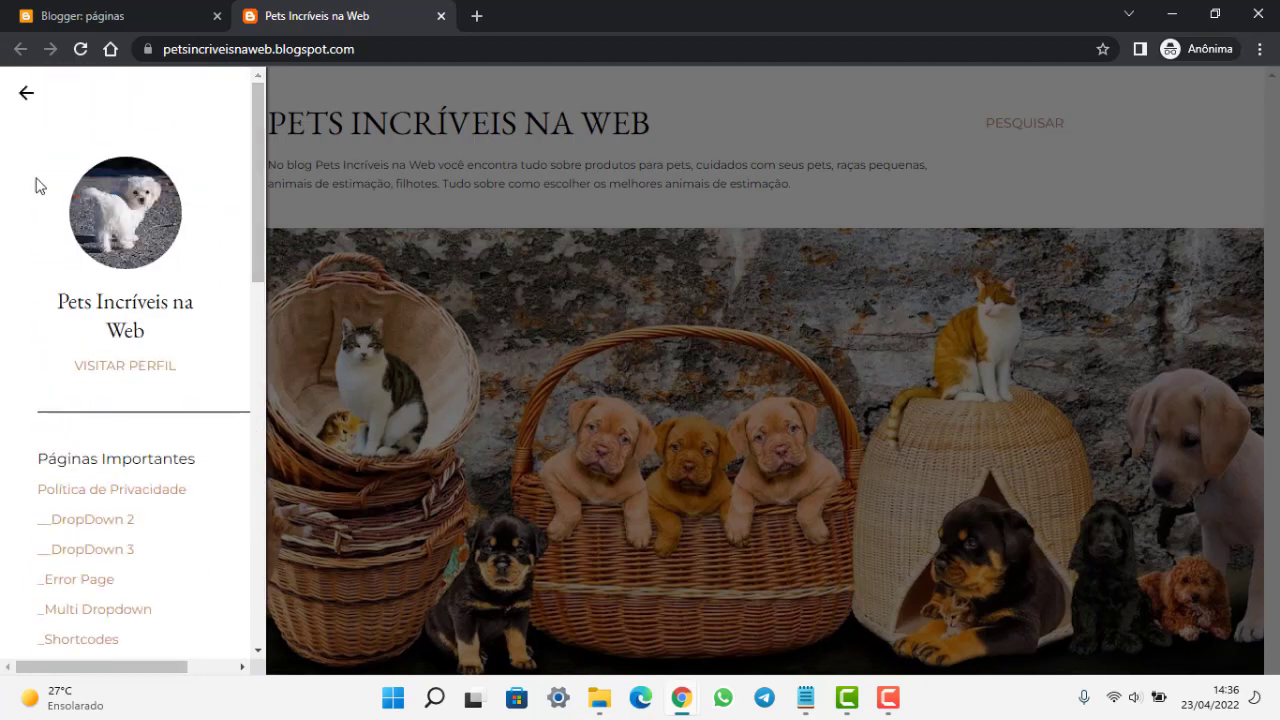
# In the blog's layout, open the Pets Incríveis na Web profile gadget under Menu lateral and save its settings
pyautogui.hotkey('ctrl', 'Tab')
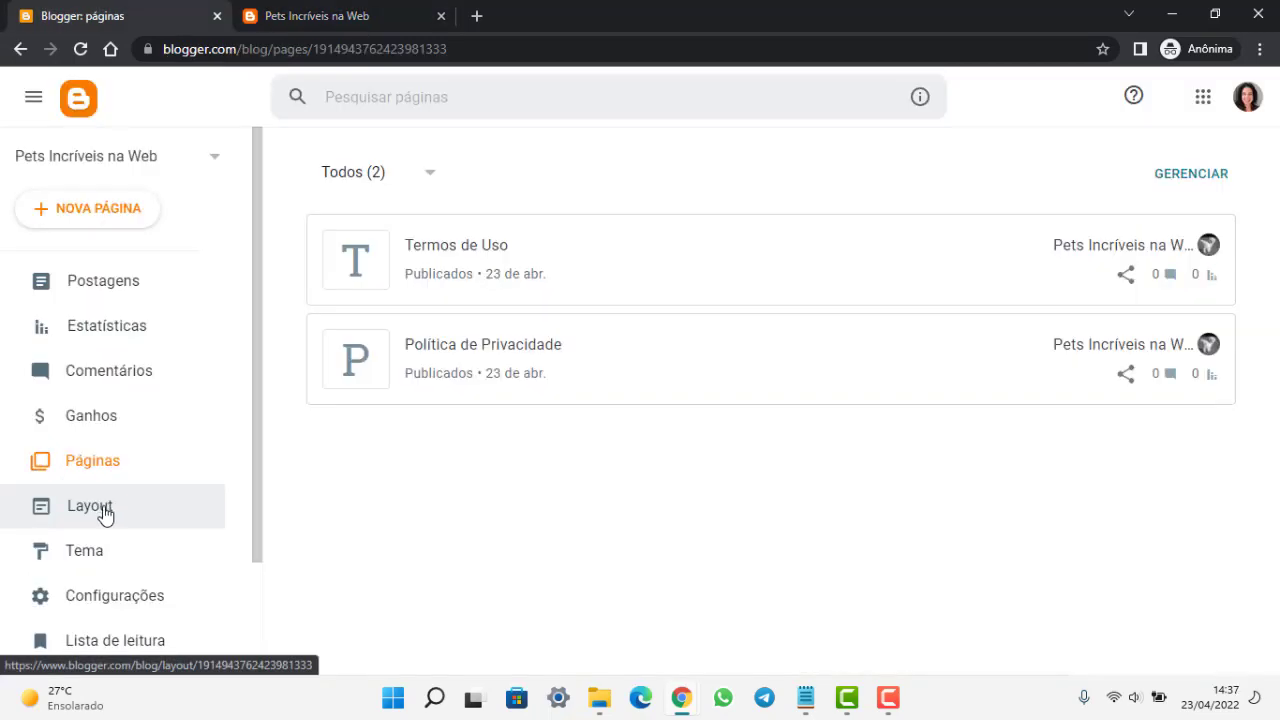
pyautogui.click(104, 510)
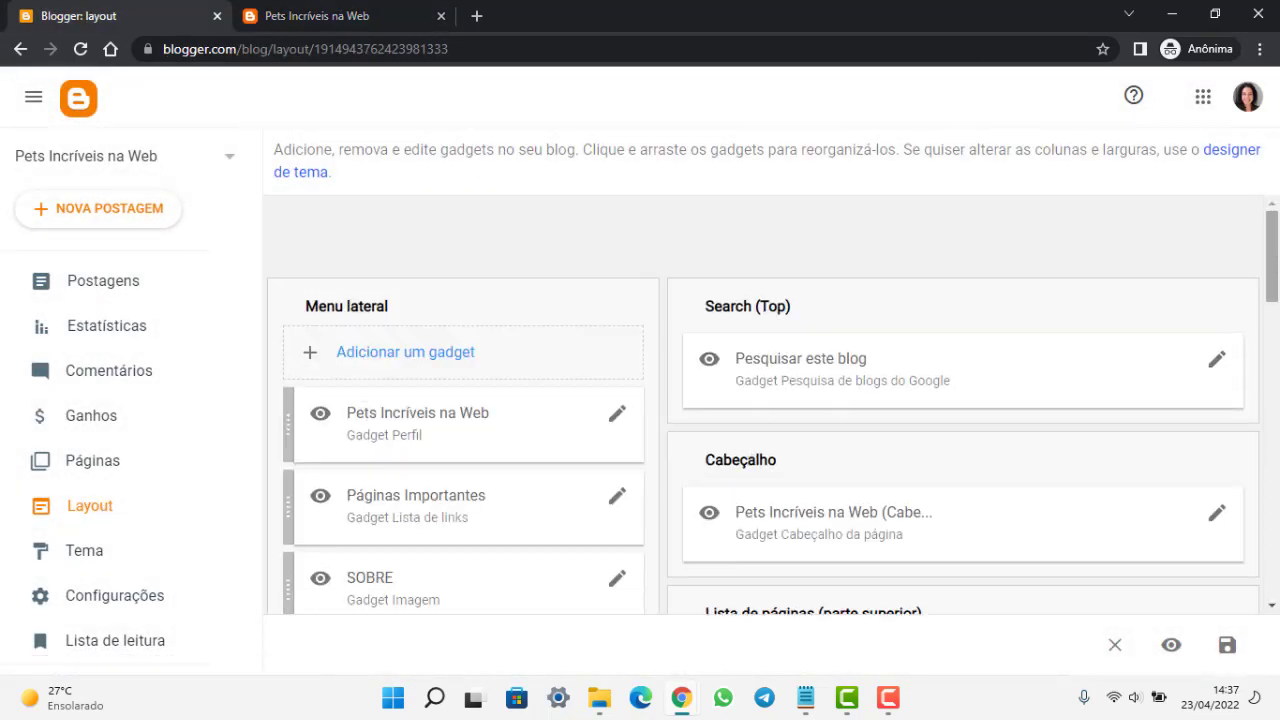
pyautogui.moveTo(1277, 258); pyautogui.dragTo(1277, 346)
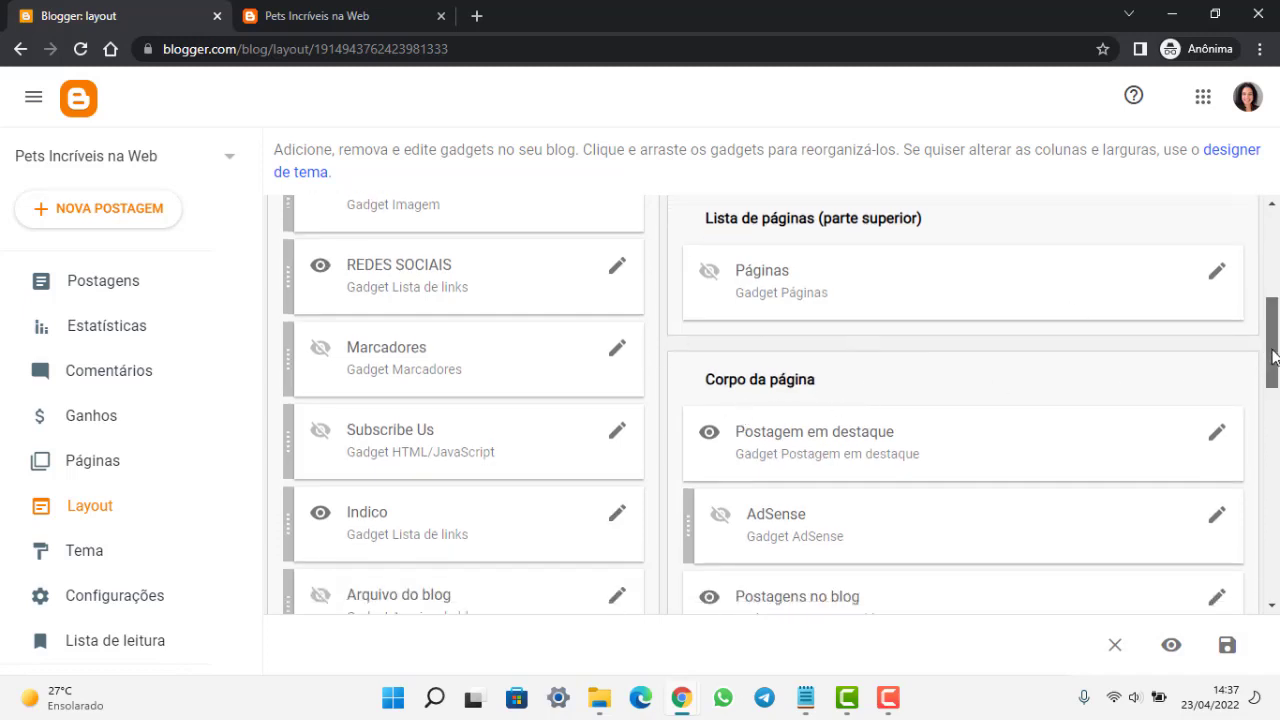
pyautogui.moveTo(1274, 357); pyautogui.dragTo(1278, 266)
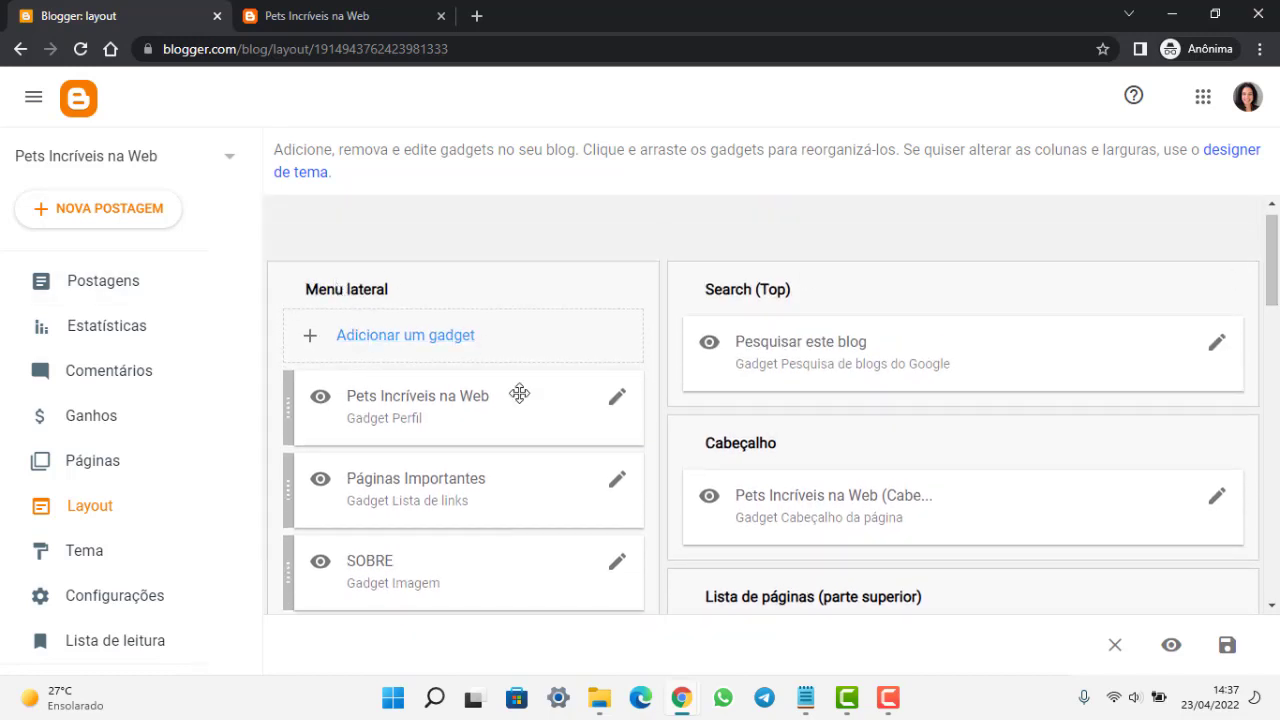
pyautogui.click(617, 402)
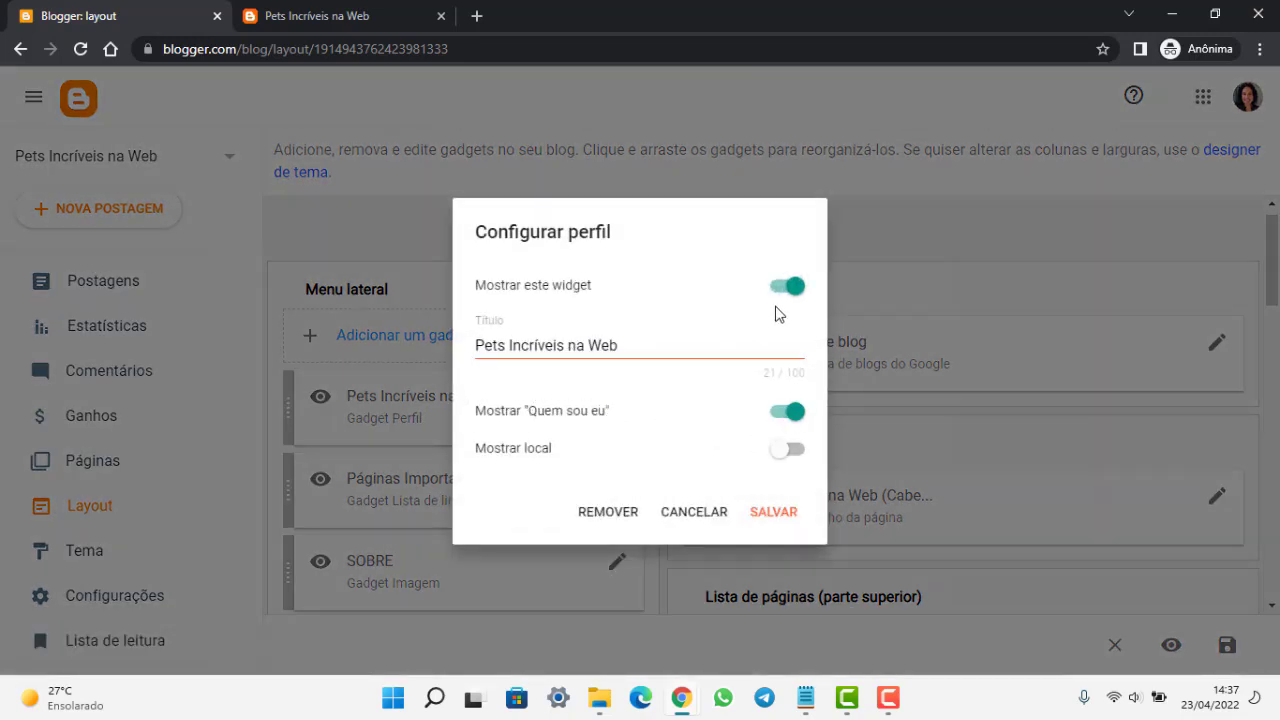
pyautogui.click(786, 516)
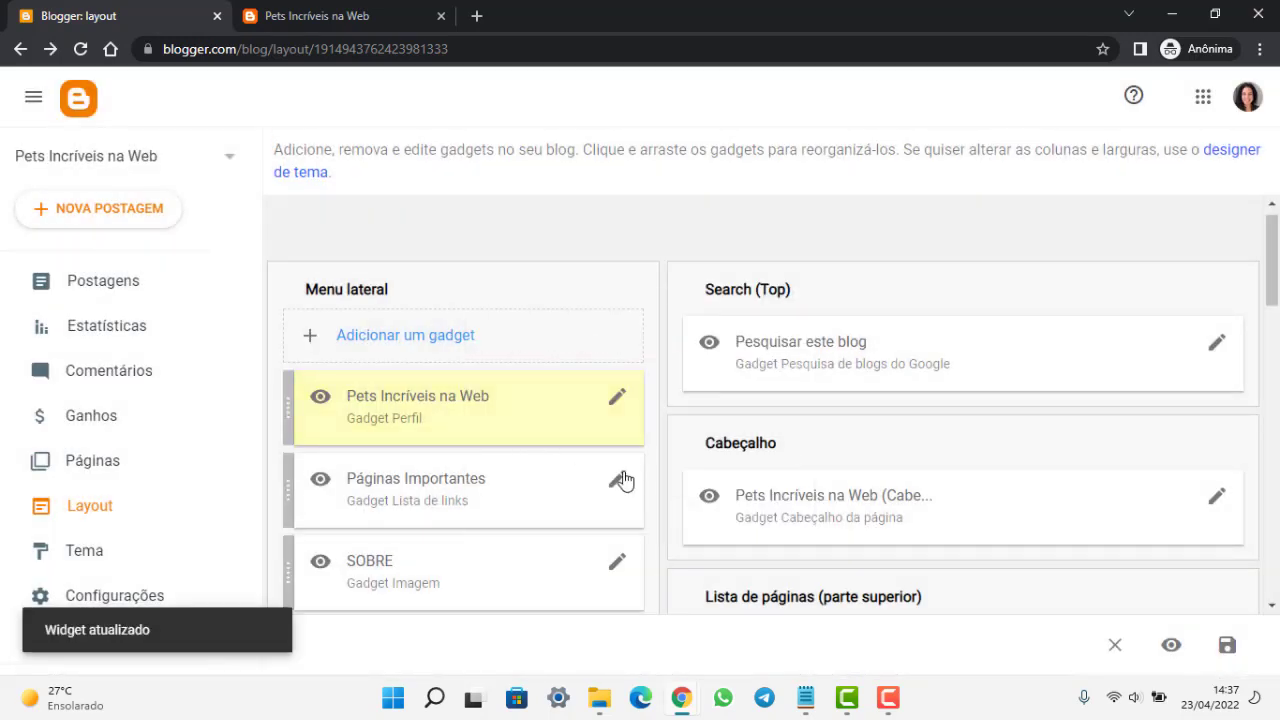
# Open the configuration of the Páginas Importantes link list gadget and review its options
pyautogui.scroll(-2, 540, 450)
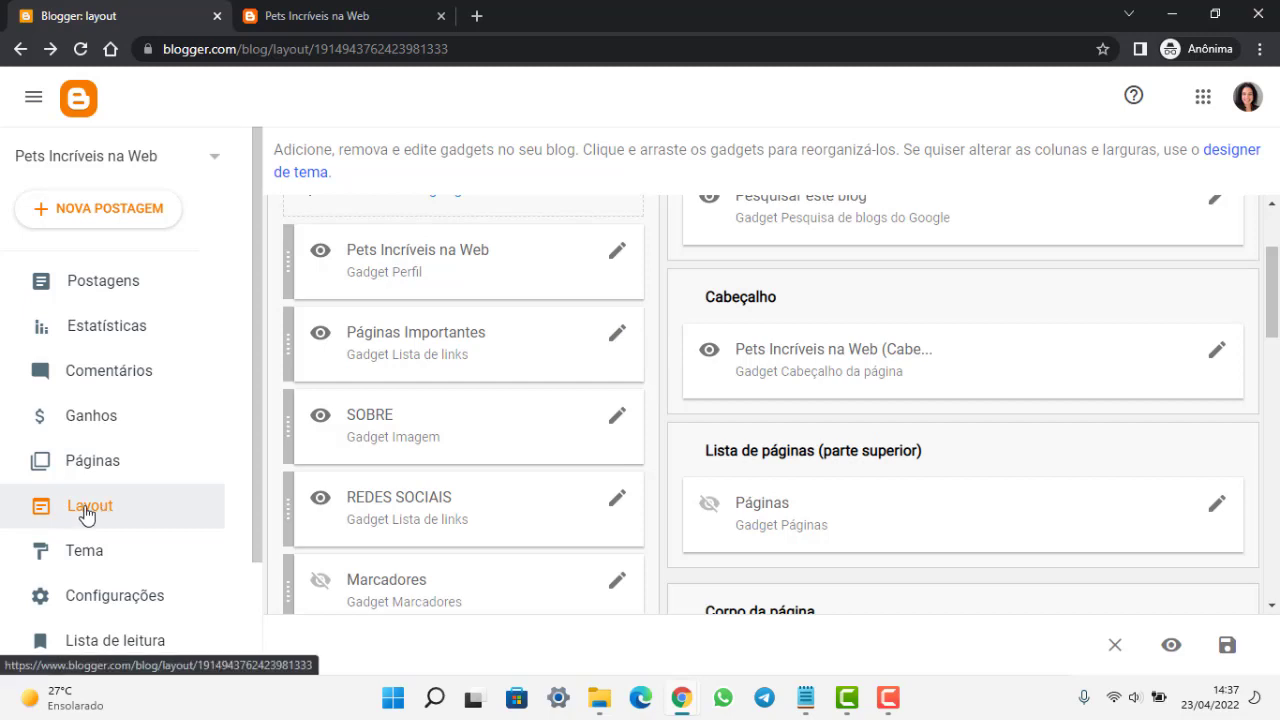
pyautogui.click(616, 344)
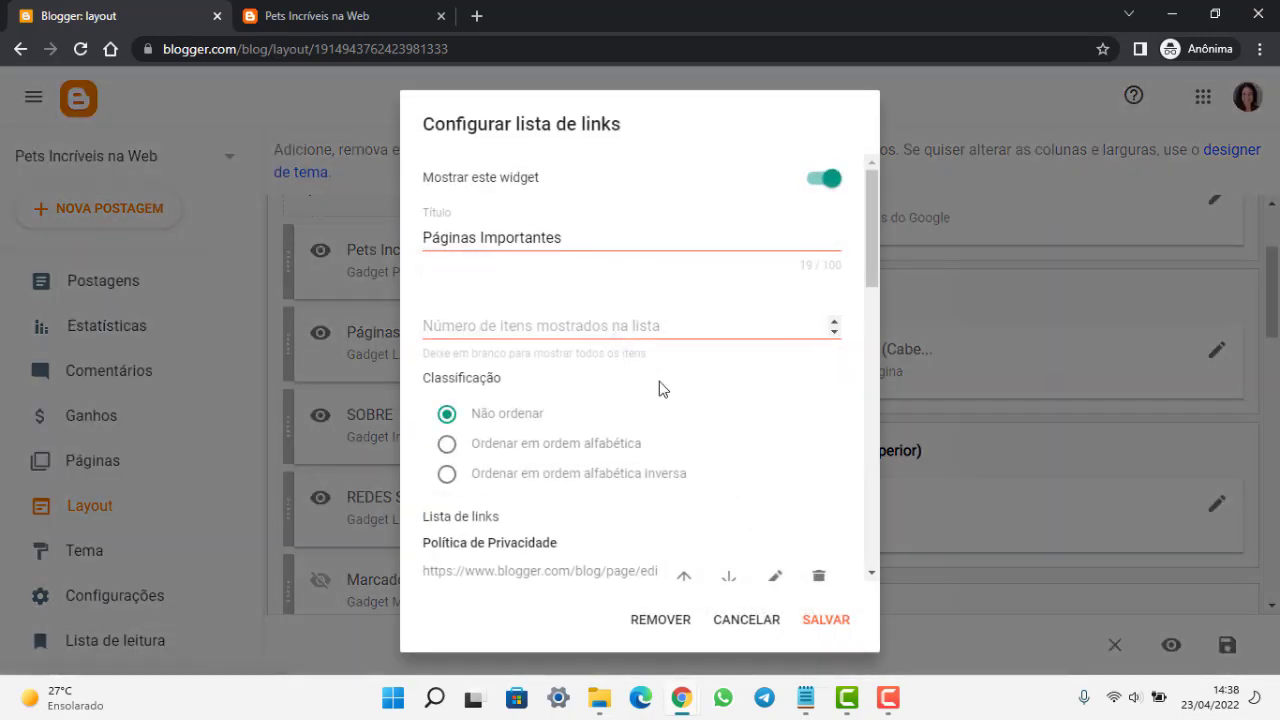
pyautogui.moveTo(873, 244)
pyautogui.mouseDown()
pyautogui.moveTo(884, 298)
pyautogui.moveTo(867, 230)
pyautogui.mouseUp()
pyautogui.moveTo(878, 228); pyautogui.dragTo(879, 181)
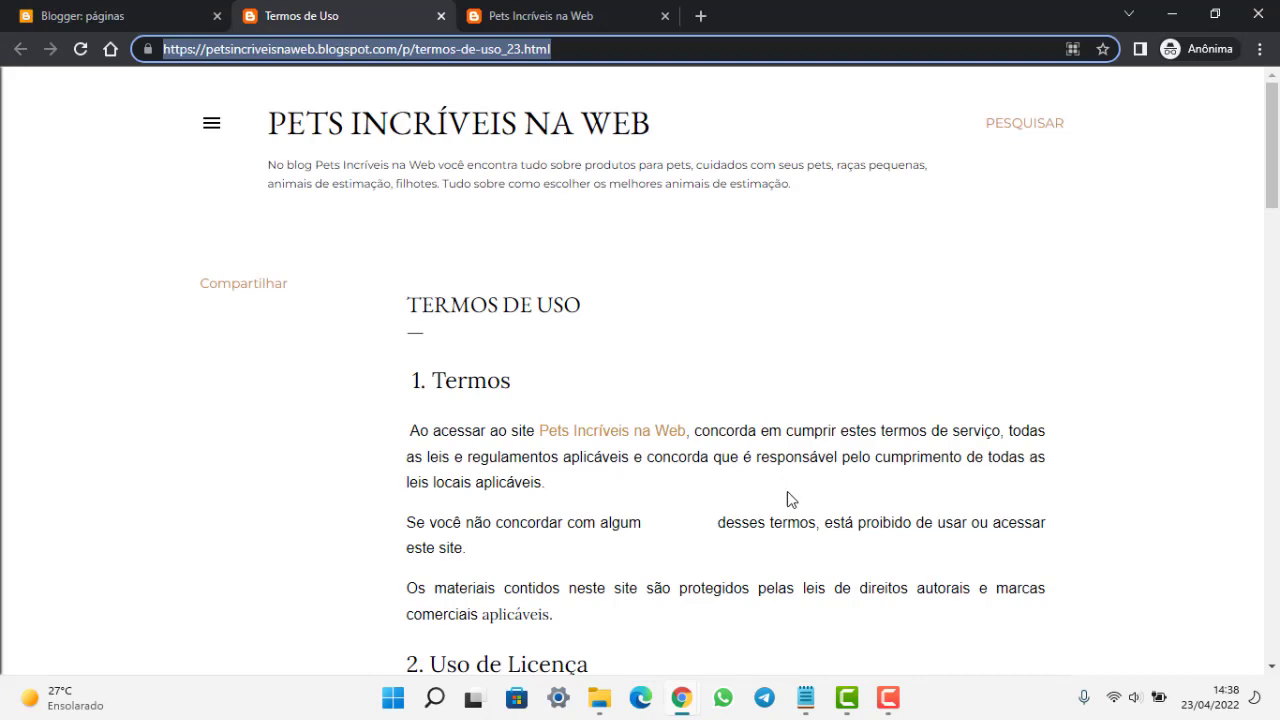
# View the published Política de Privacidade page from the blog's page list and copy its URL
pyautogui.click(665, 16)
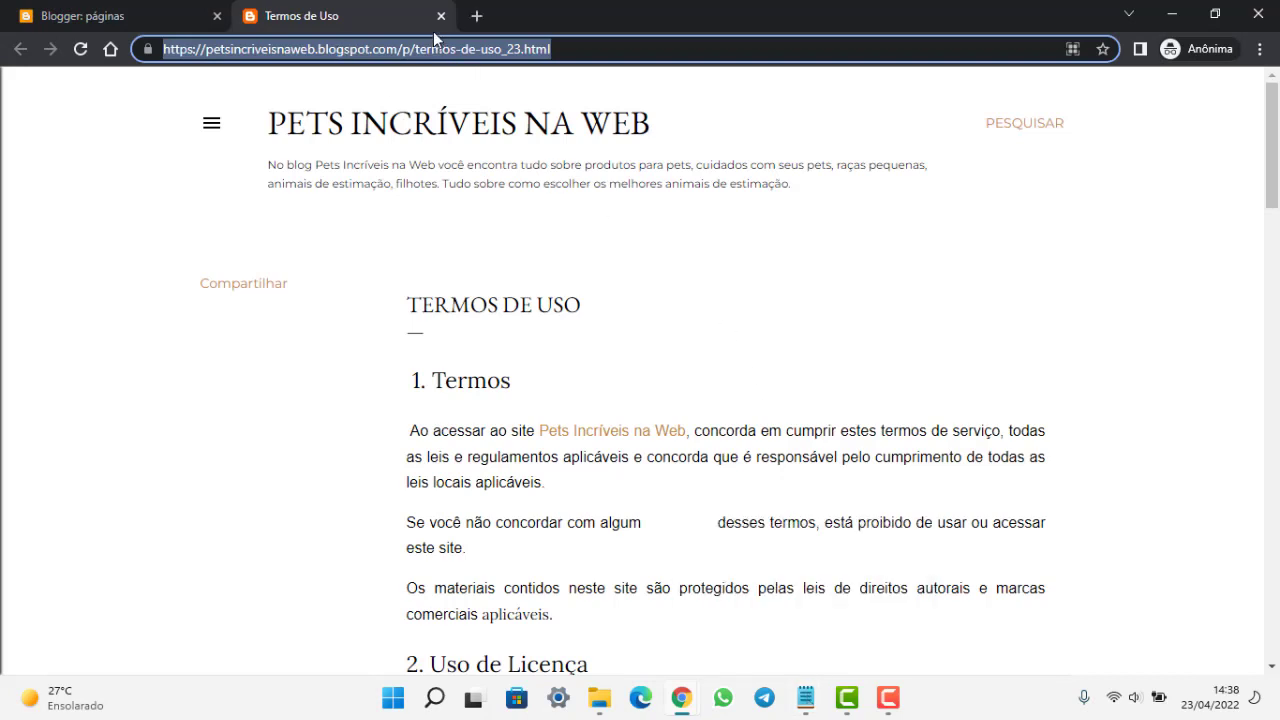
pyautogui.click(83, 19)
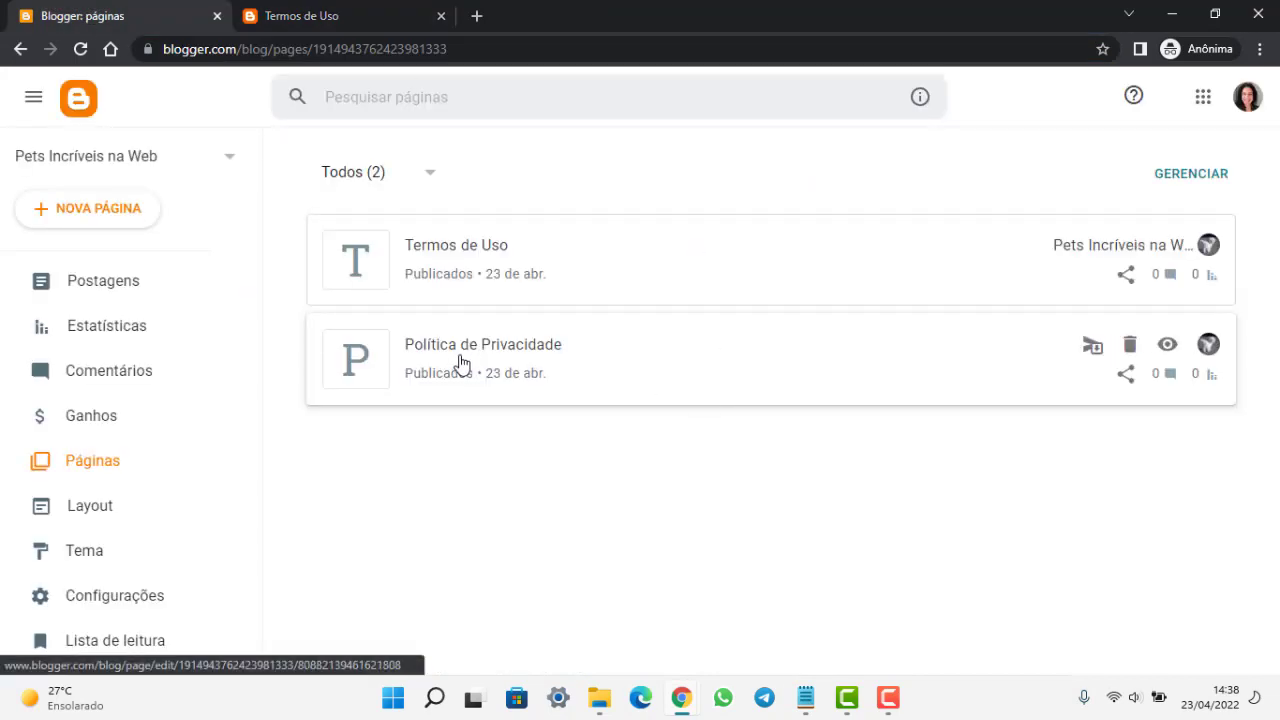
pyautogui.click(1166, 345)
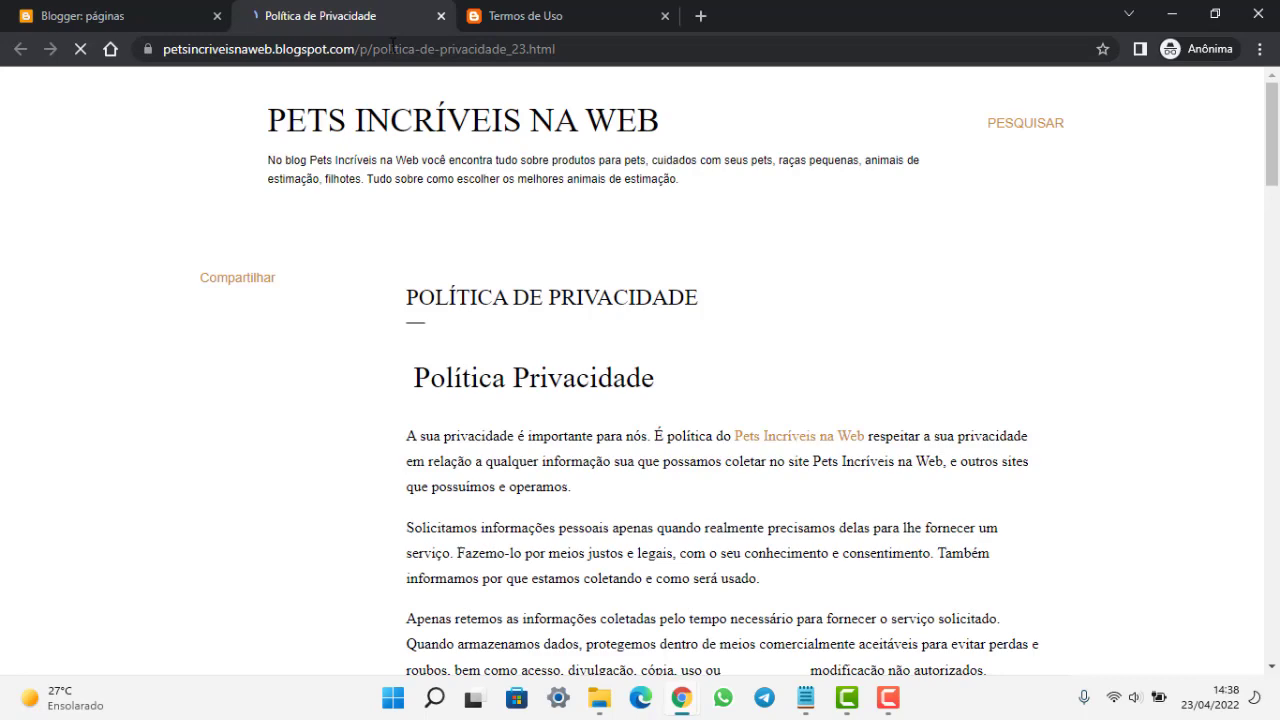
pyautogui.click(392, 44)
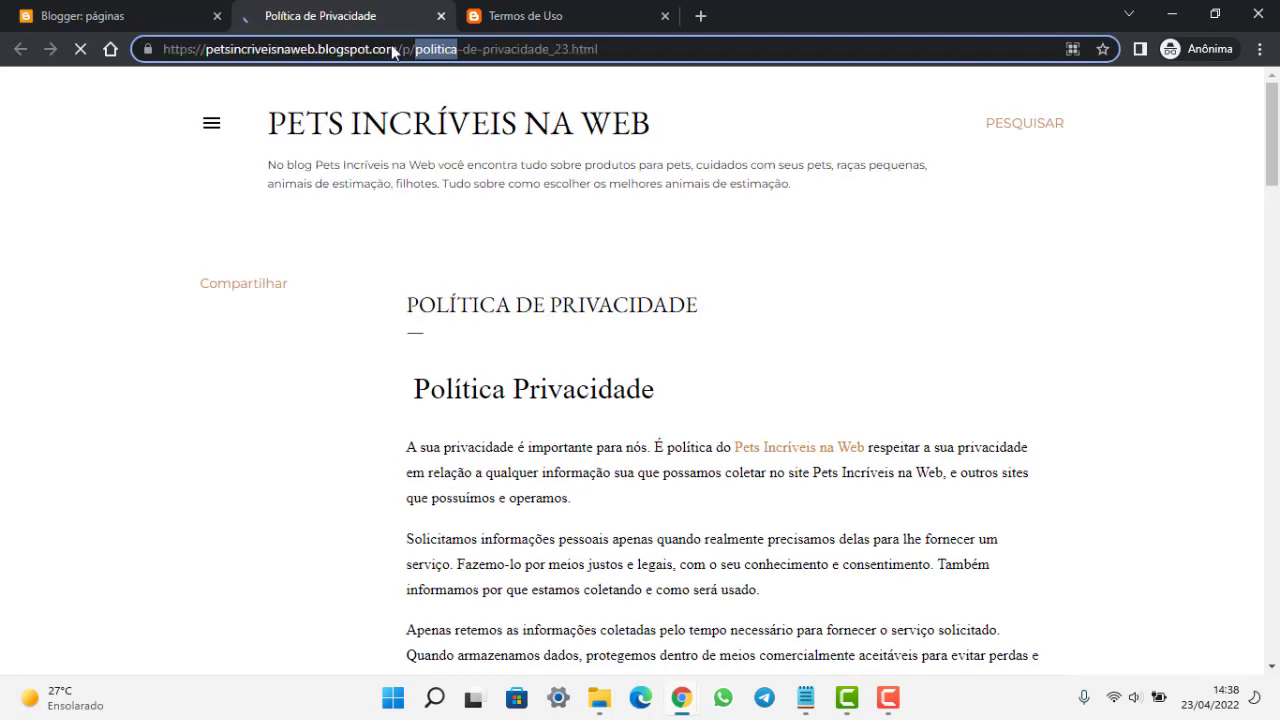
pyautogui.rightClick(396, 45)
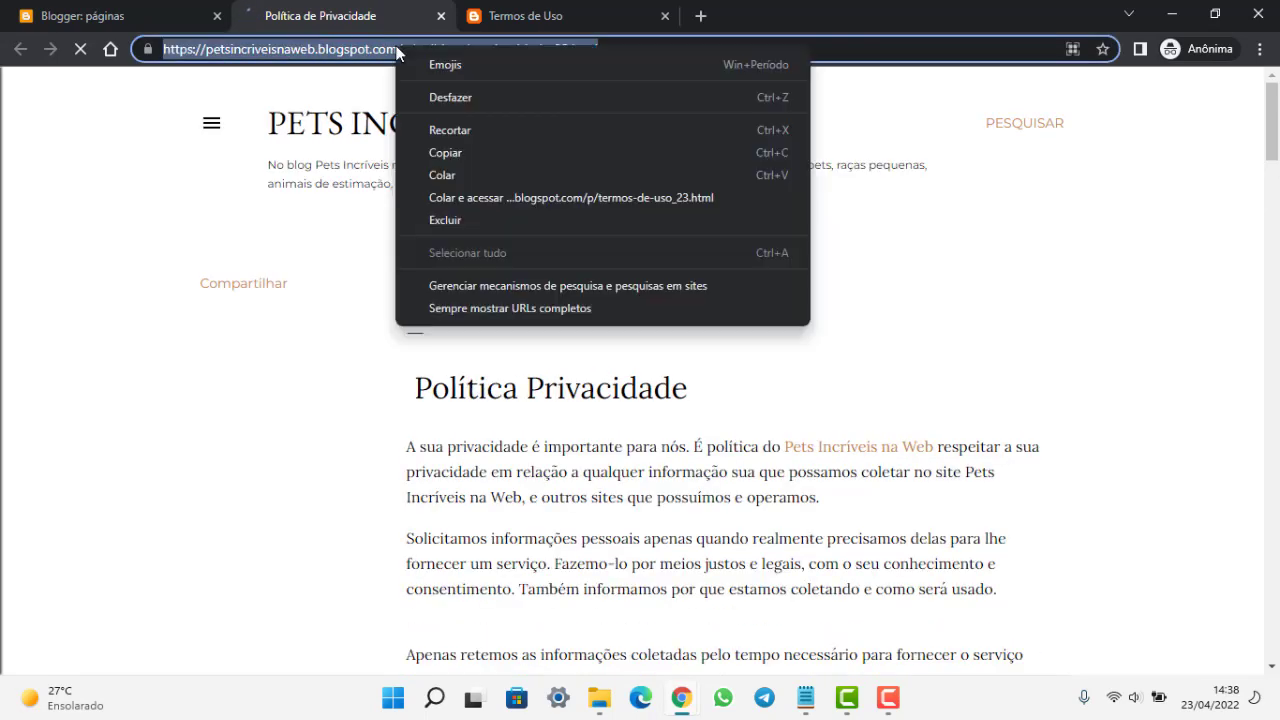
pyautogui.click(484, 152)
pyautogui.hotkey('ctrl', 'w')
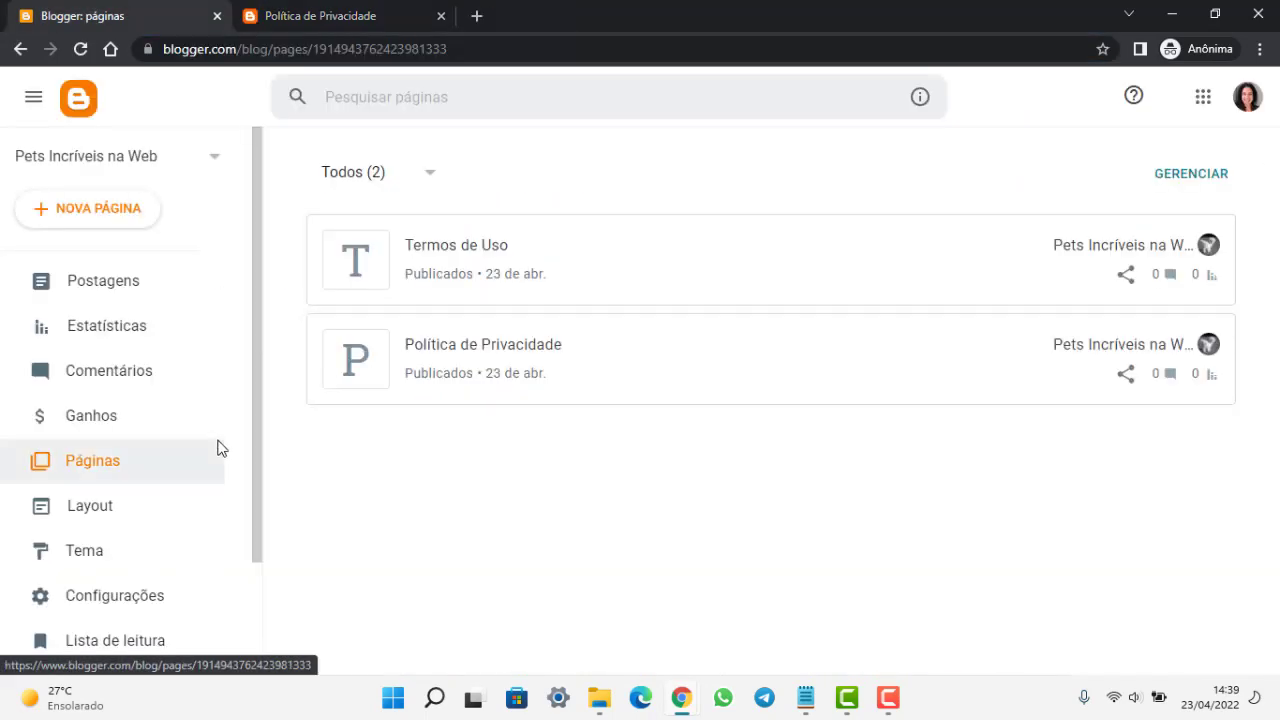
# In the Páginas Importantes gadget, replace the Política de Privacidade link's site URL with the copied address ending in /p/politica-de-privacidade_23.html
pyautogui.click(94, 520)
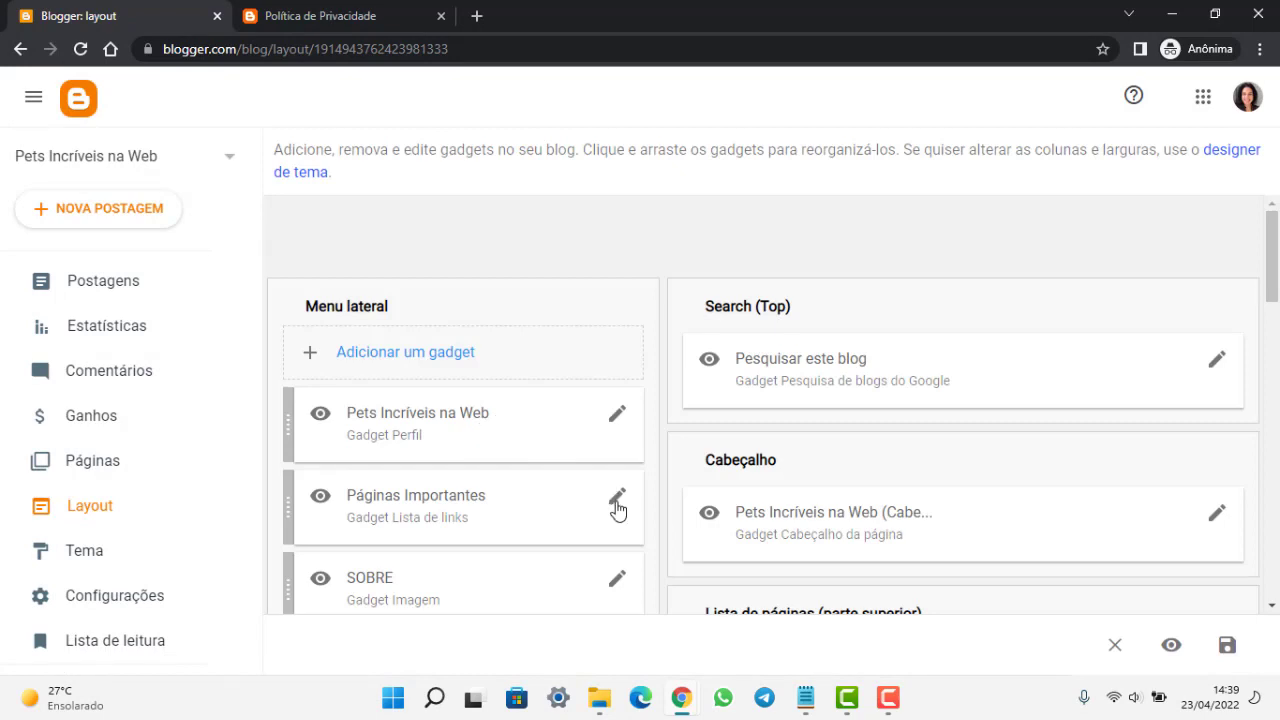
pyautogui.click(617, 498)
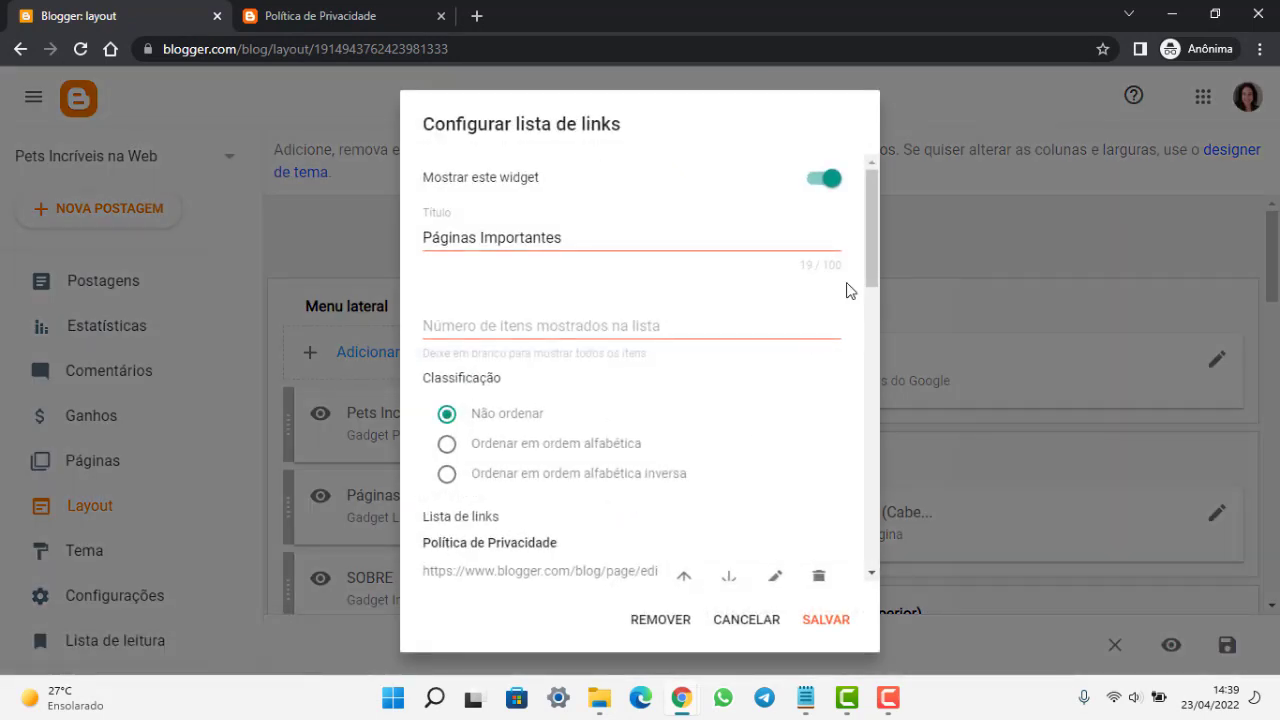
pyautogui.moveTo(873, 260); pyautogui.dragTo(893, 312)
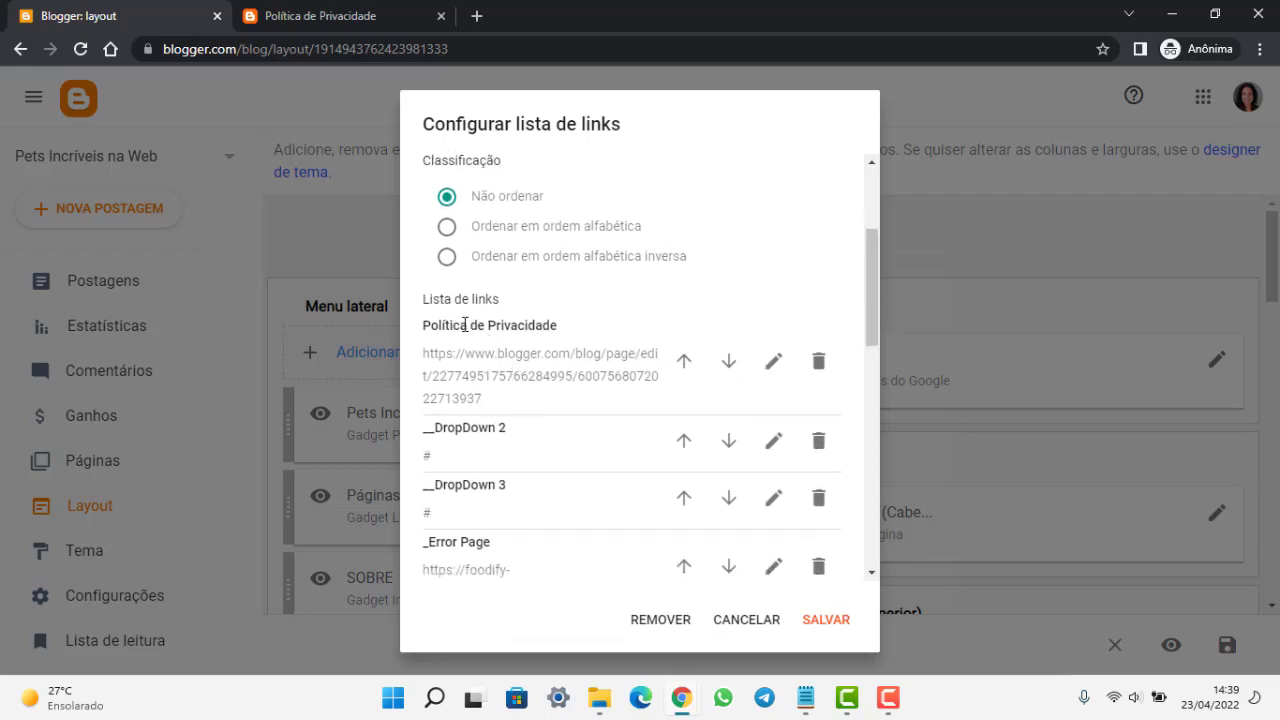
pyautogui.click(773, 362)
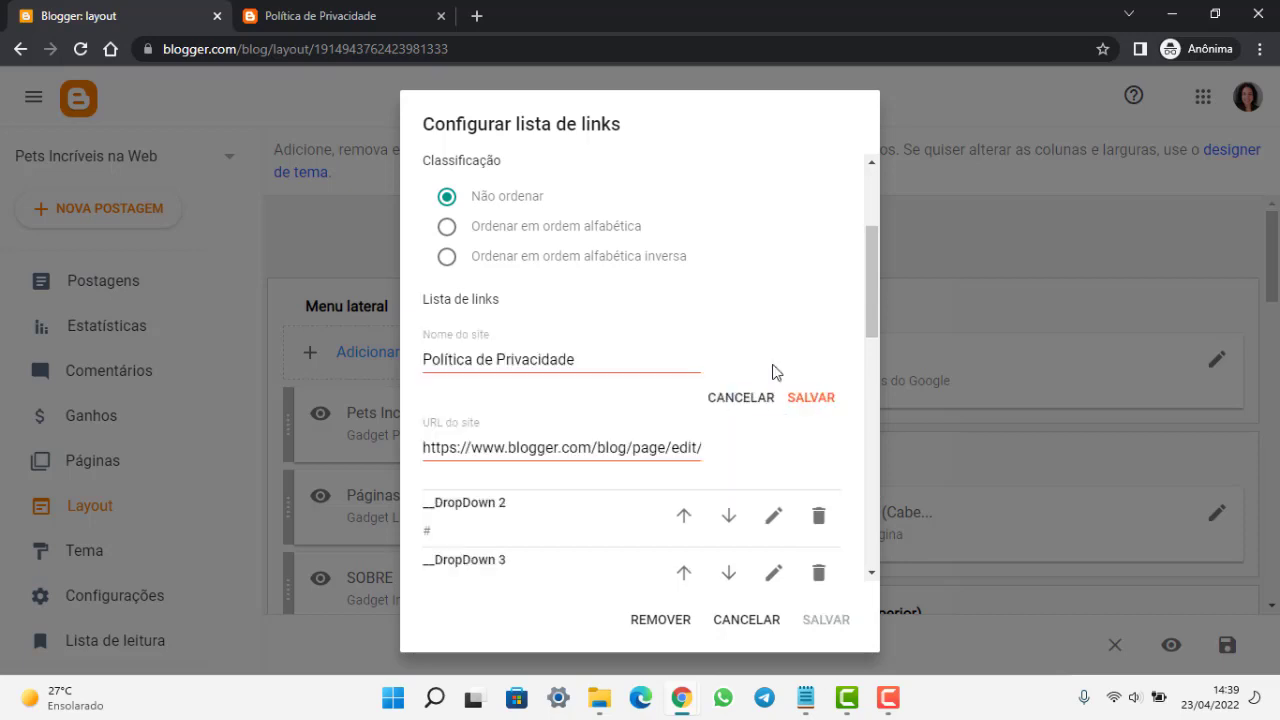
pyautogui.tripleClick(566, 452)
pyautogui.press('BackSpace')
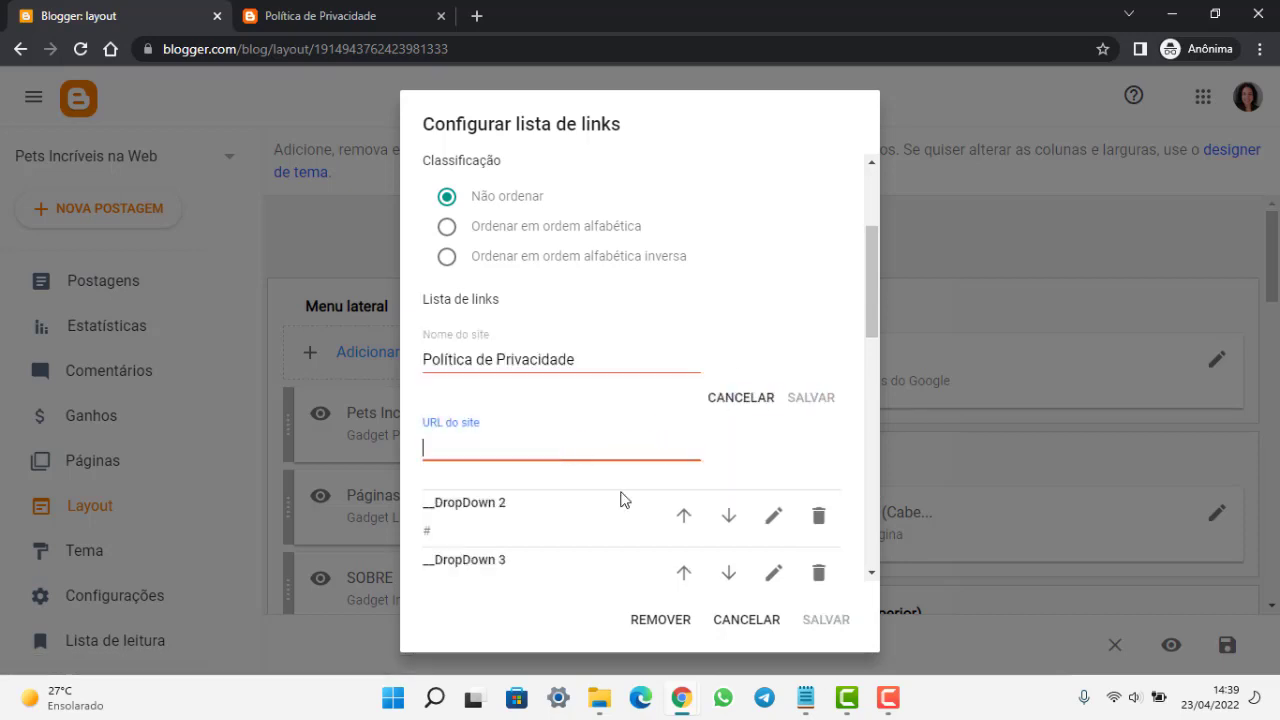
pyautogui.click(443, 443)
pyautogui.rightClick(443, 443)
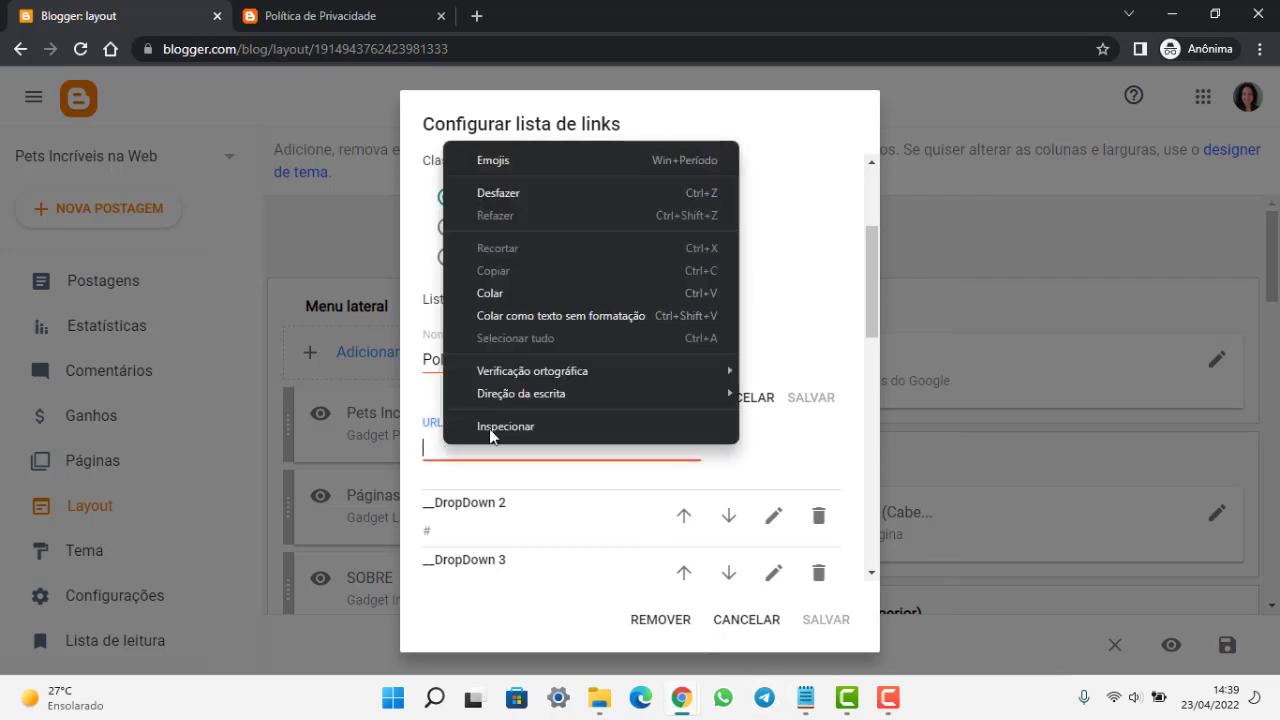
pyautogui.click(495, 293)
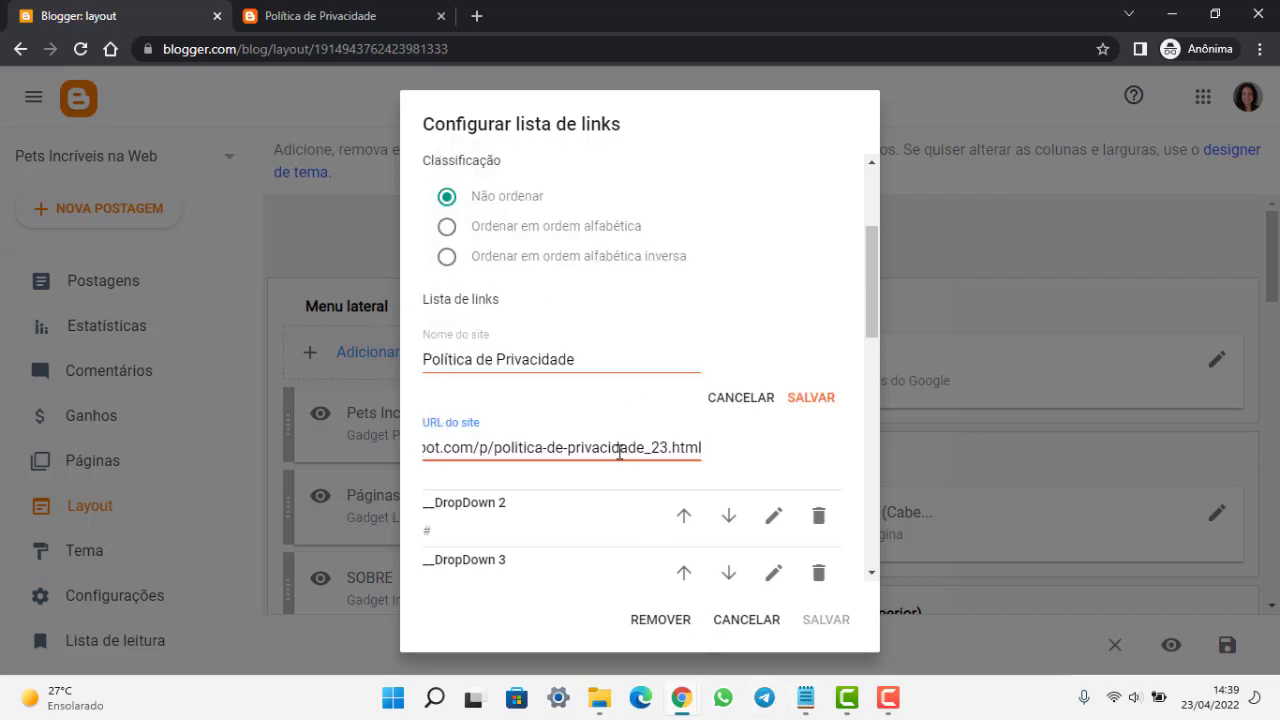
# Delete the __DropDown 2, __DropDown 3 and _Multi Dropdown items from the Páginas Importantes link list
pyautogui.scroll(-1, 666, 441)
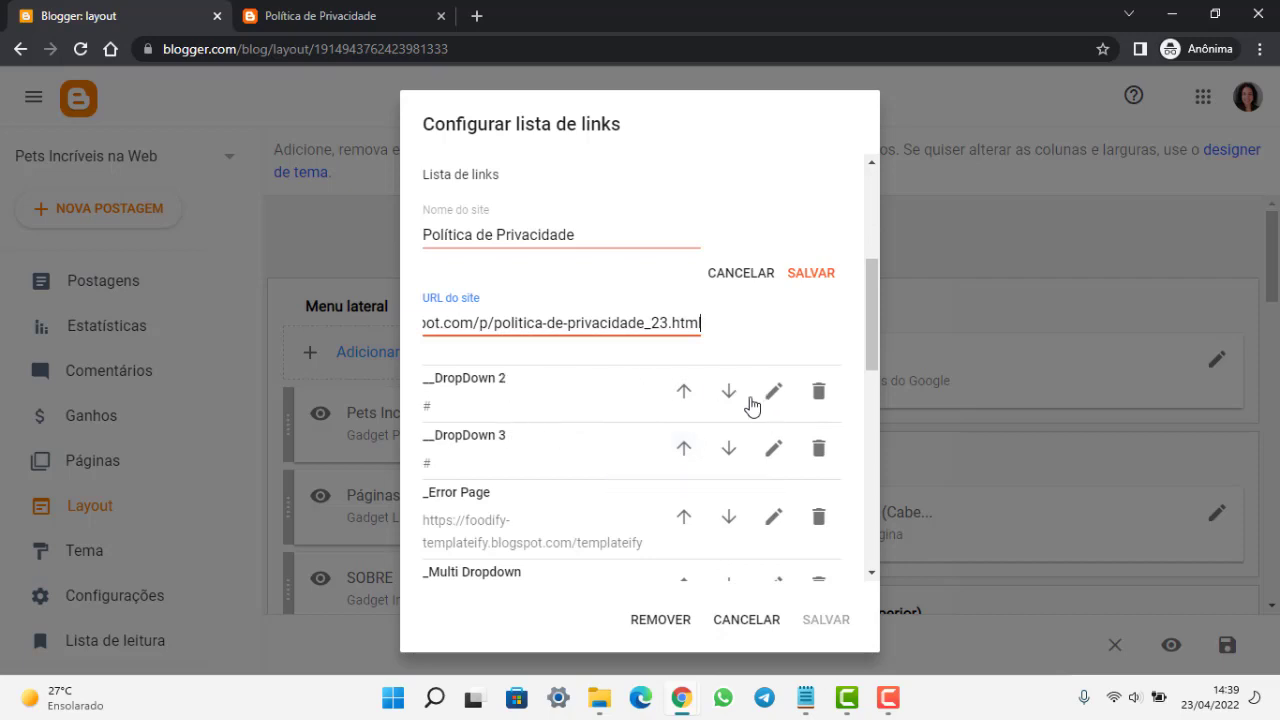
pyautogui.scroll(-1, 597, 393)
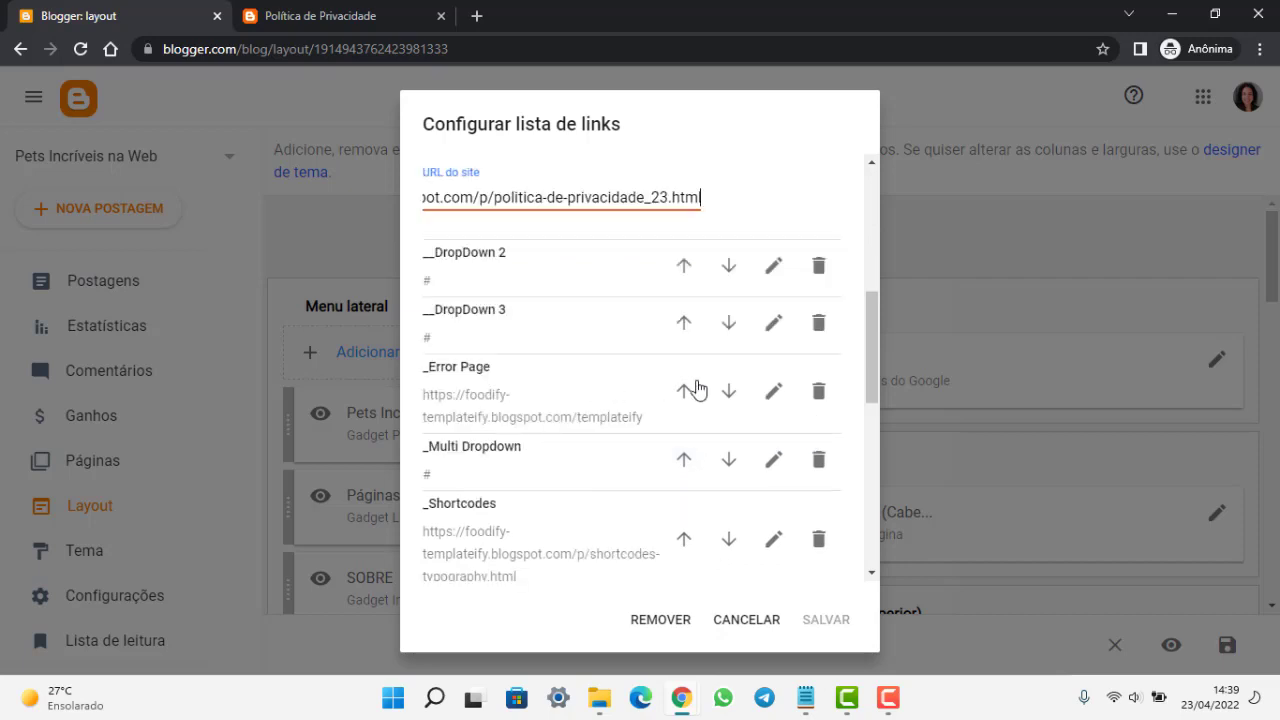
pyautogui.click(817, 264)
pyautogui.click(817, 267)
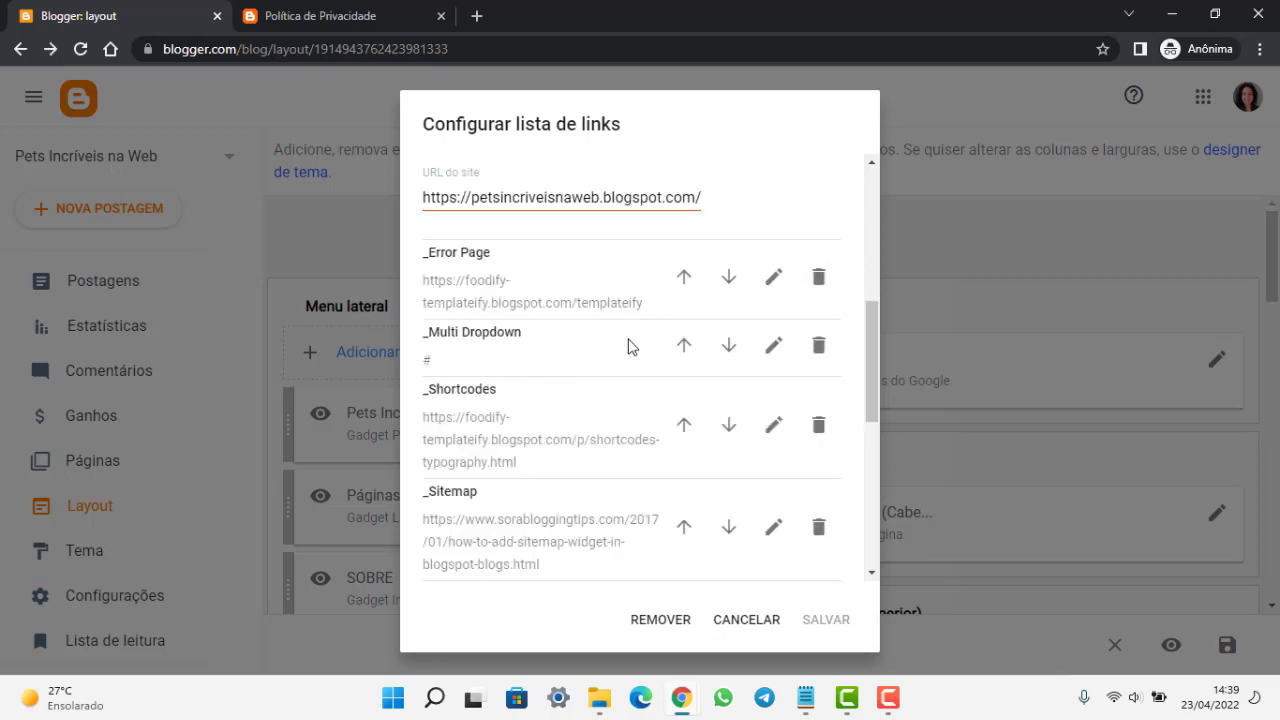
pyautogui.click(818, 345)
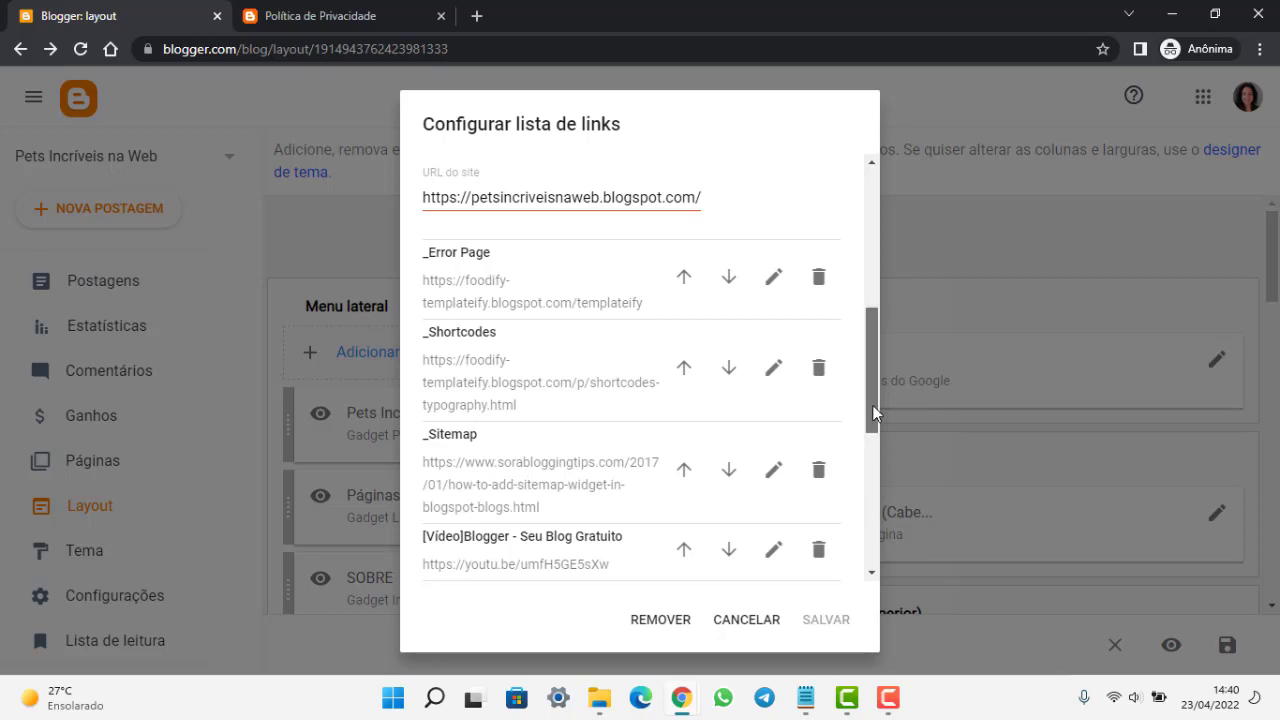
pyautogui.scroll(-1, 876, 415)
pyautogui.scroll(-2, 876, 415)
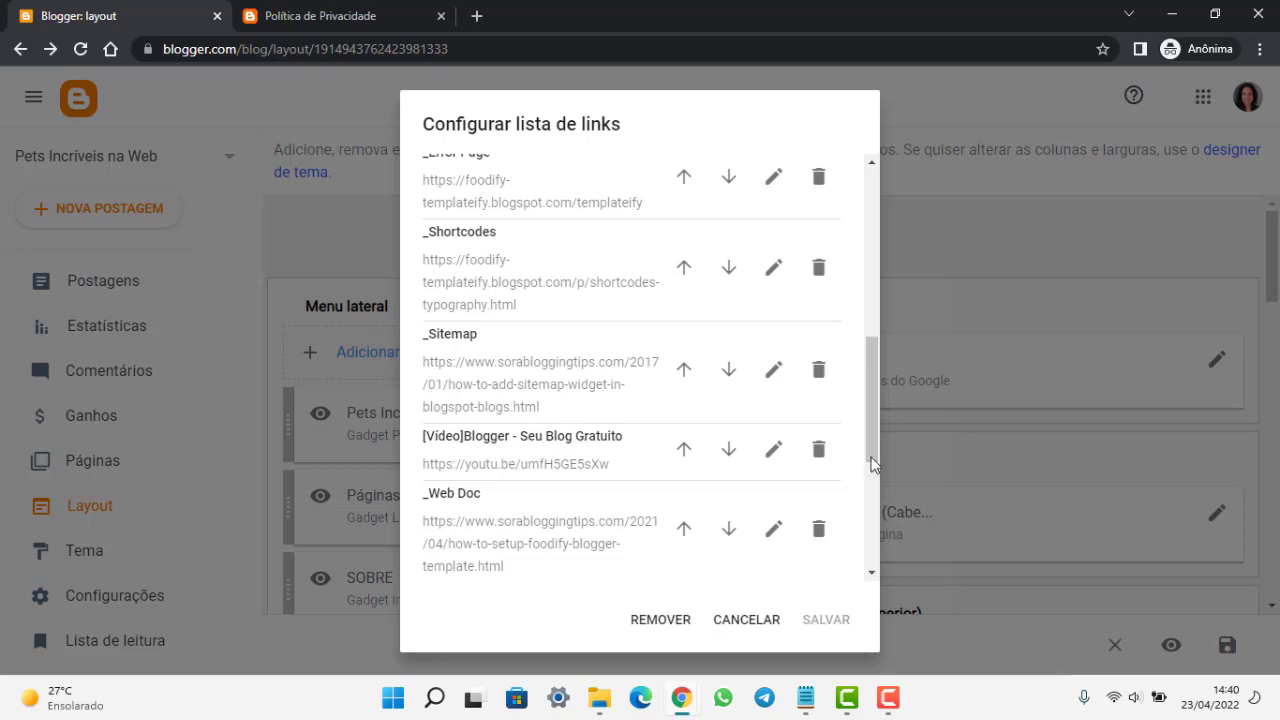
pyautogui.moveTo(872, 424); pyautogui.dragTo(876, 529)
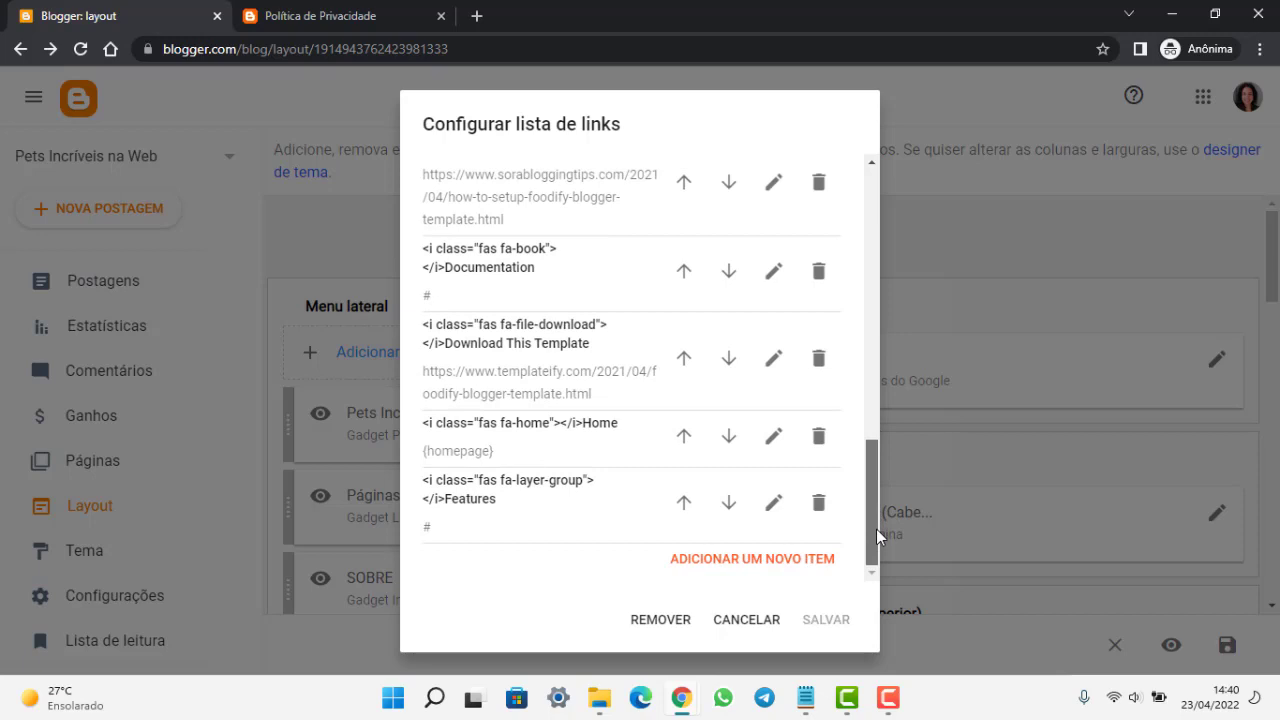
pyautogui.click(757, 560)
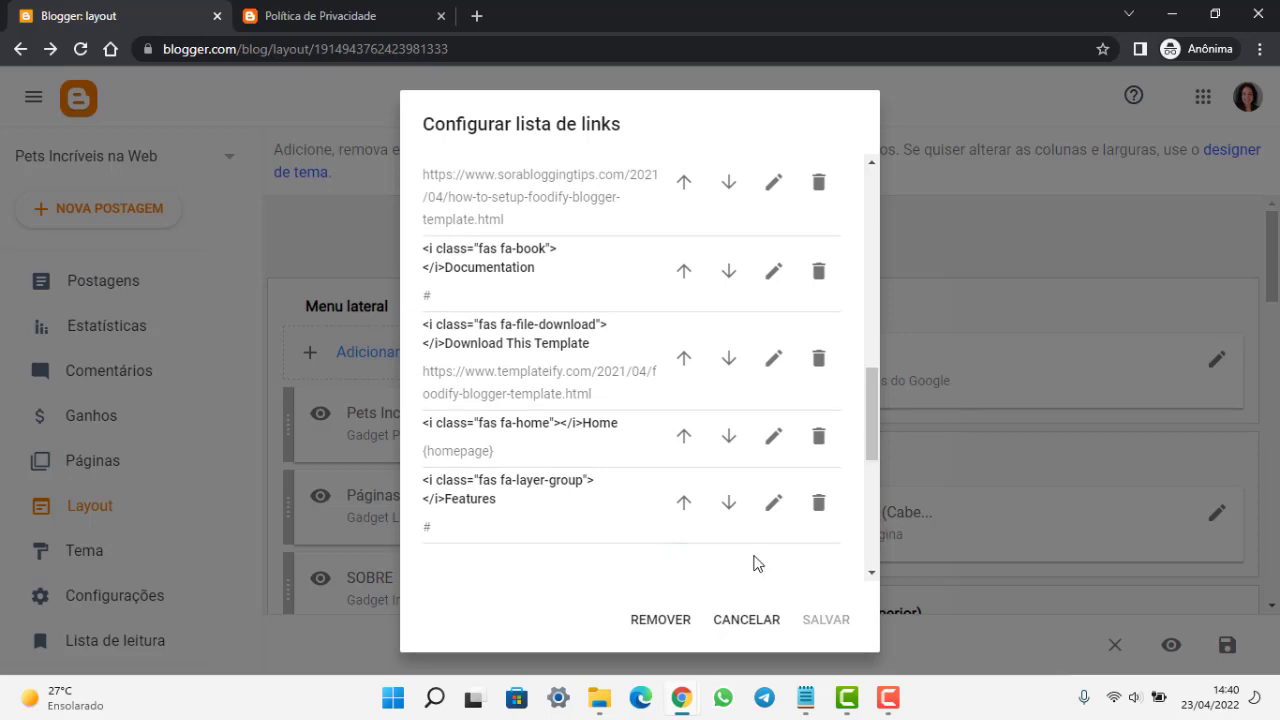
pyautogui.moveTo(880, 458); pyautogui.dragTo(877, 530)
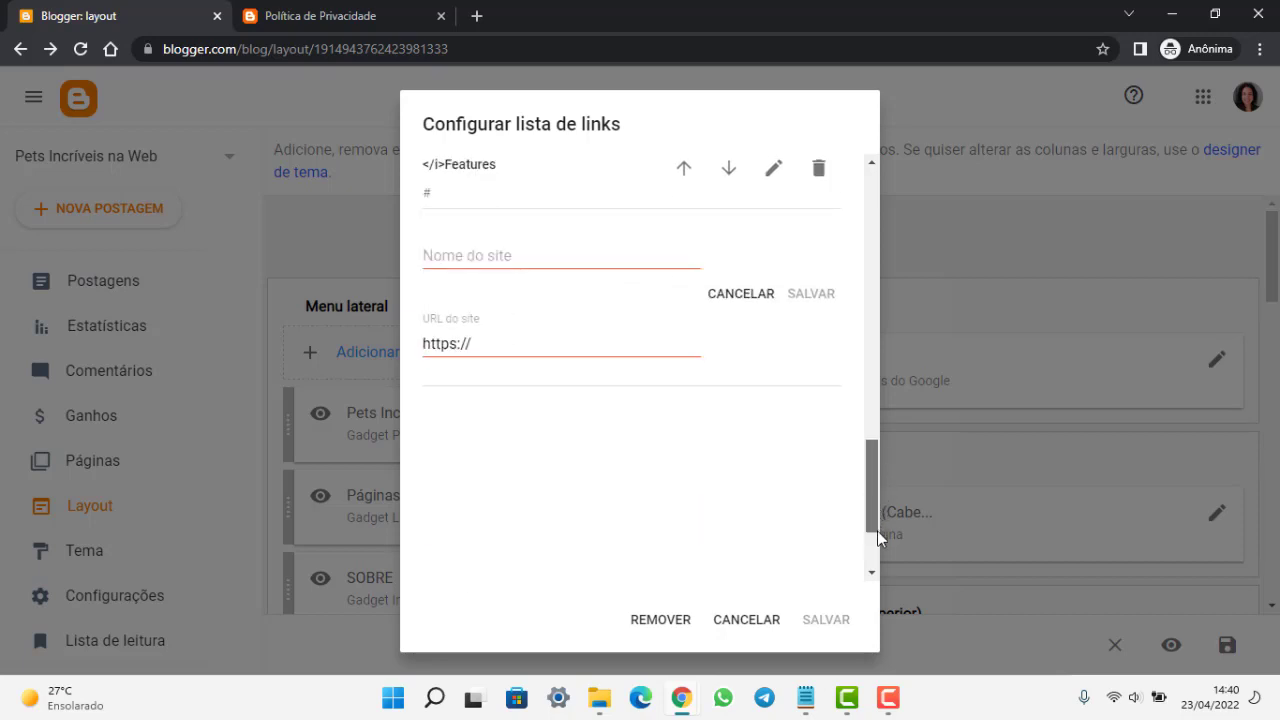
pyautogui.scroll(1, 843, 491)
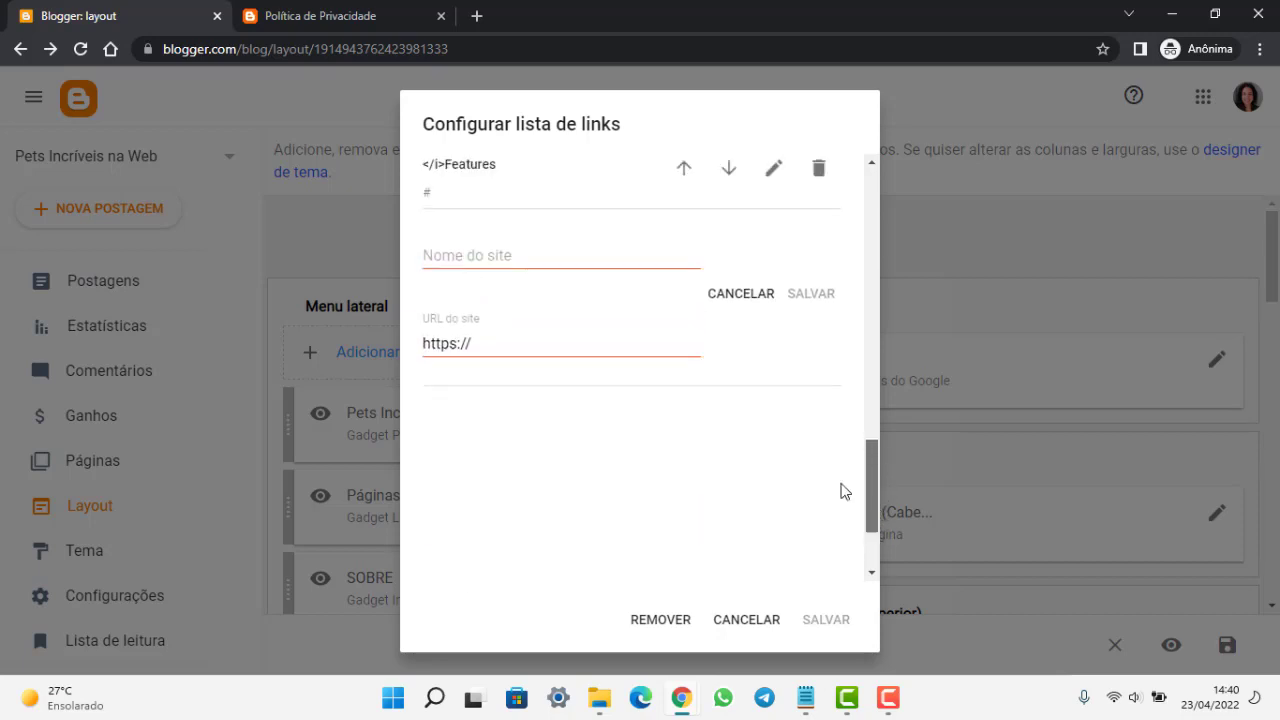
pyautogui.click(497, 259)
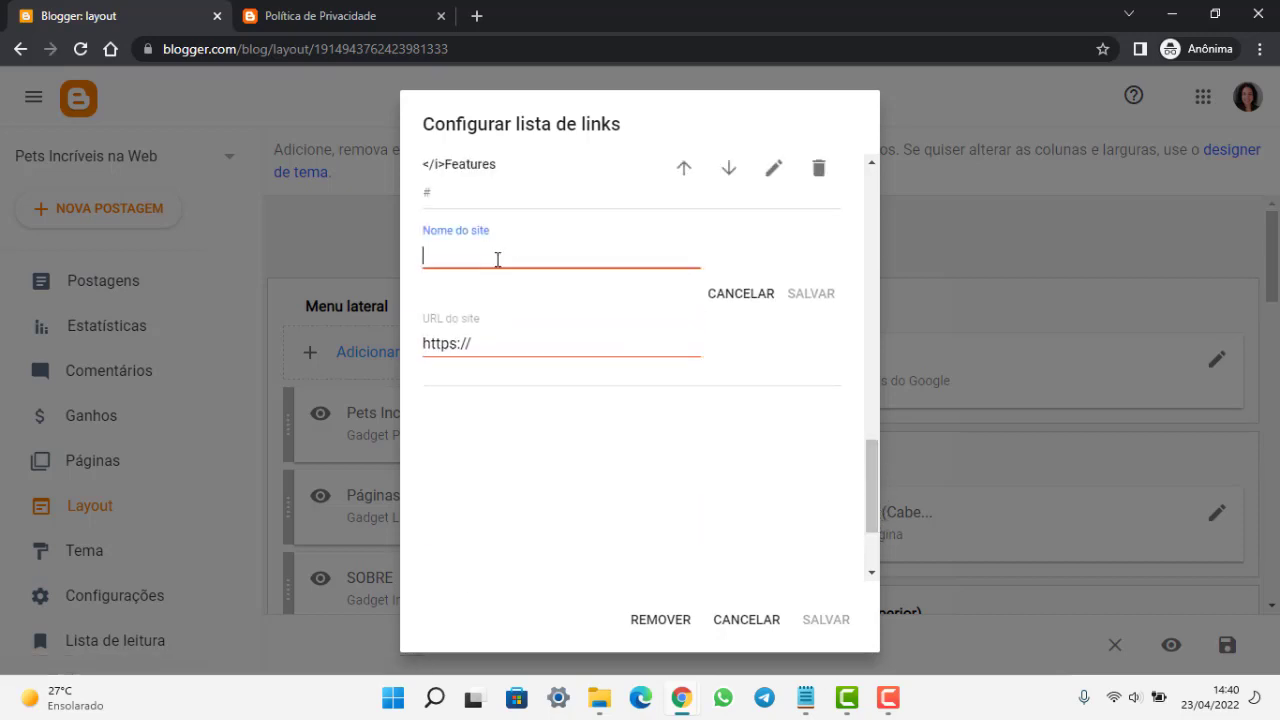
pyautogui.write('Termos de Uso')
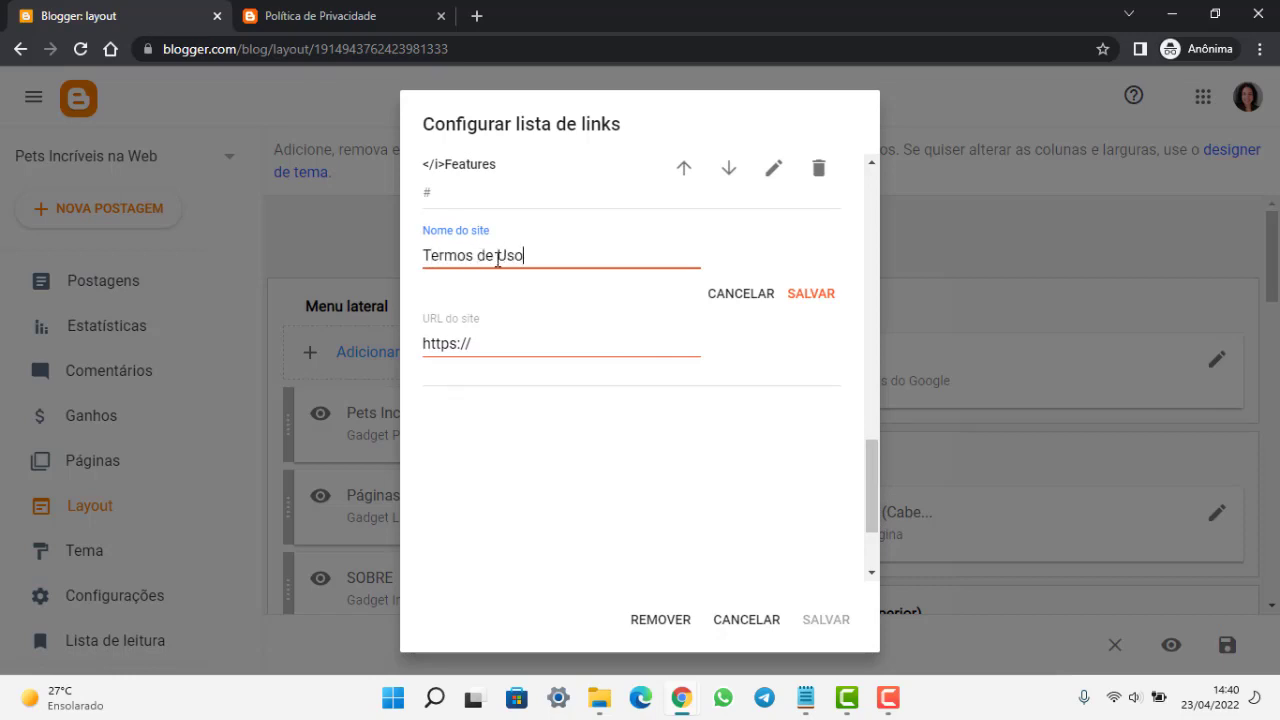
pyautogui.click(497, 343)
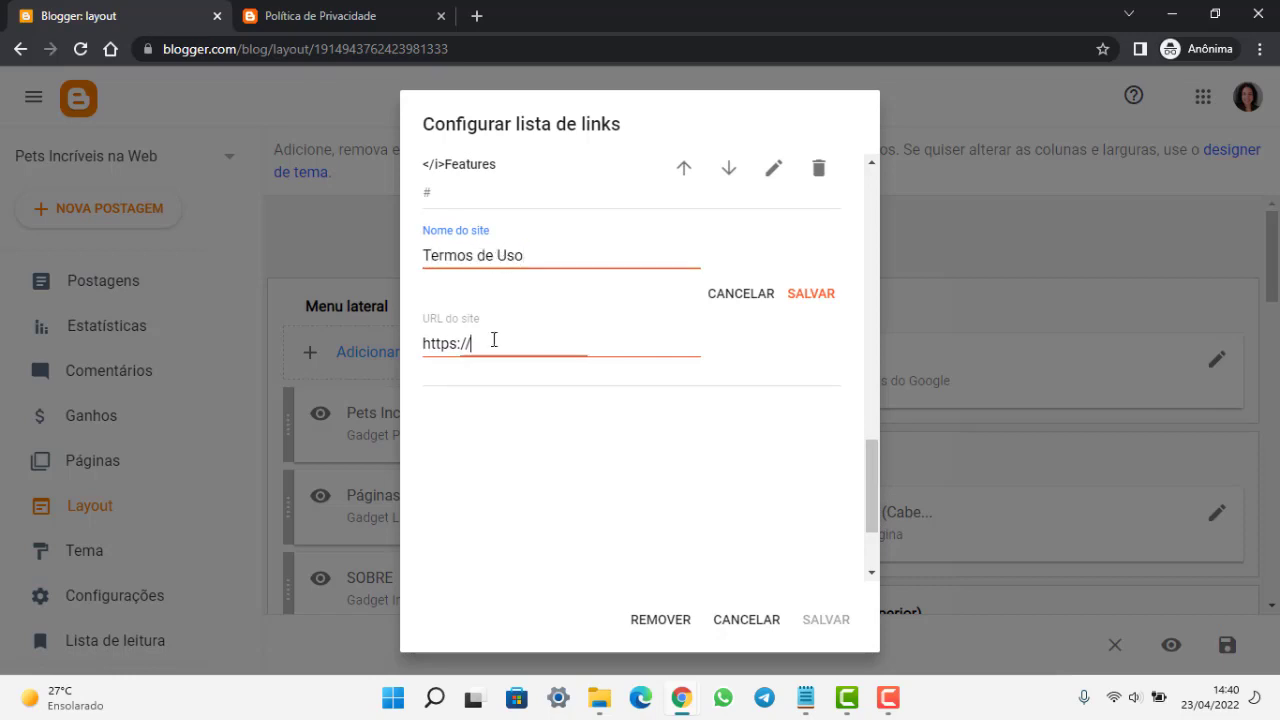
pyautogui.write('https://petsincriveisnaweb.blogspot.com/p/termos-de-uso_23.html')
pyautogui.press('Return')
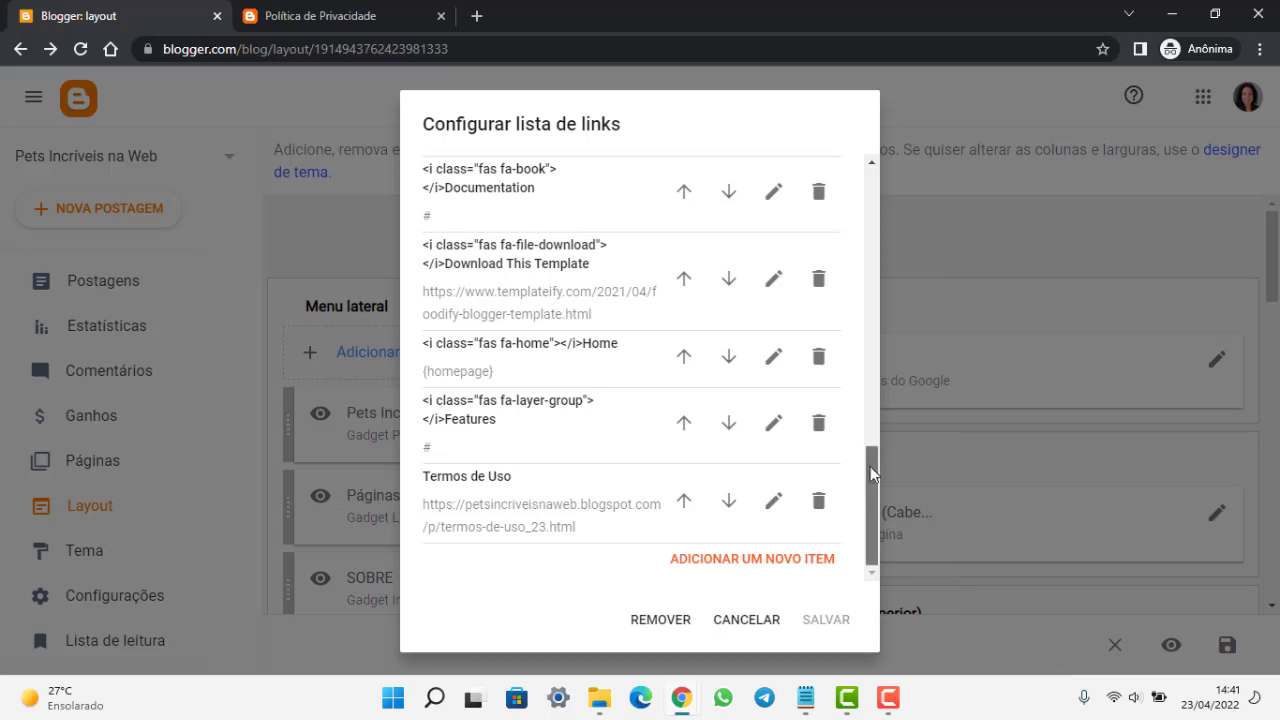
# Save the edited Política de Privacidade link entry and save the Páginas Importantes gadget's configuration
pyautogui.moveTo(873, 528); pyautogui.dragTo(863, 229)
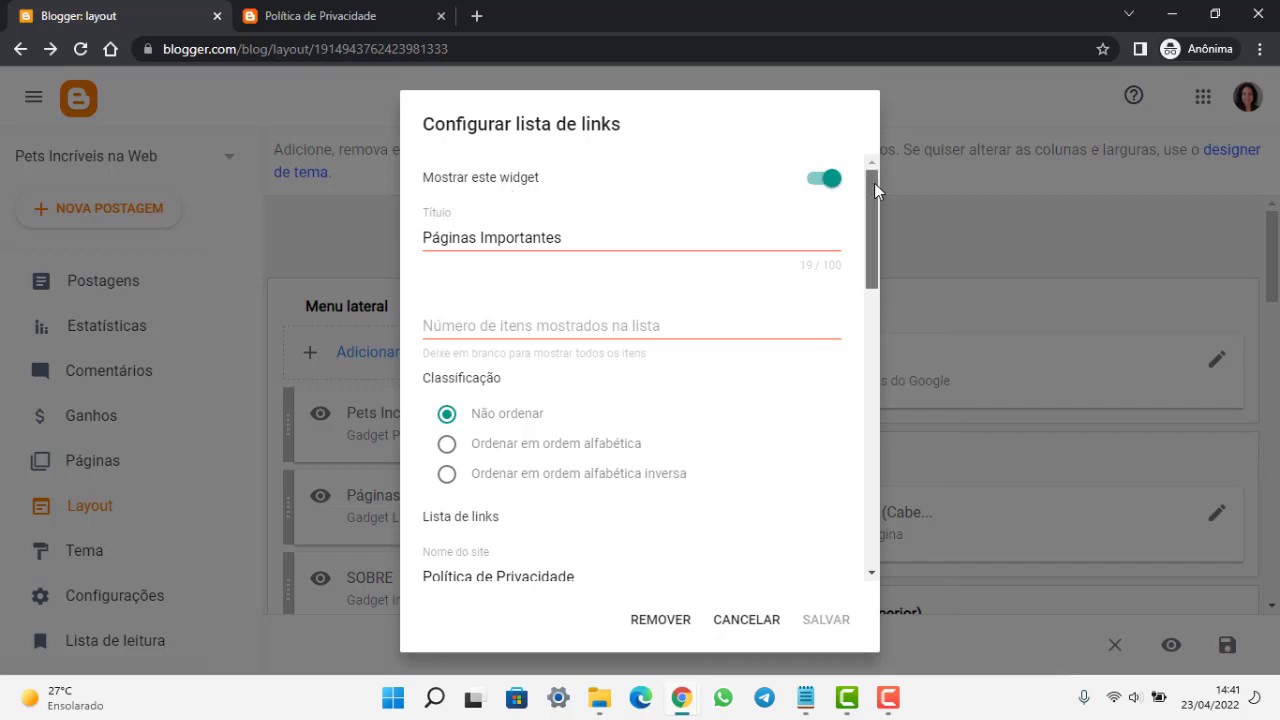
pyautogui.moveTo(874, 194); pyautogui.dragTo(881, 285)
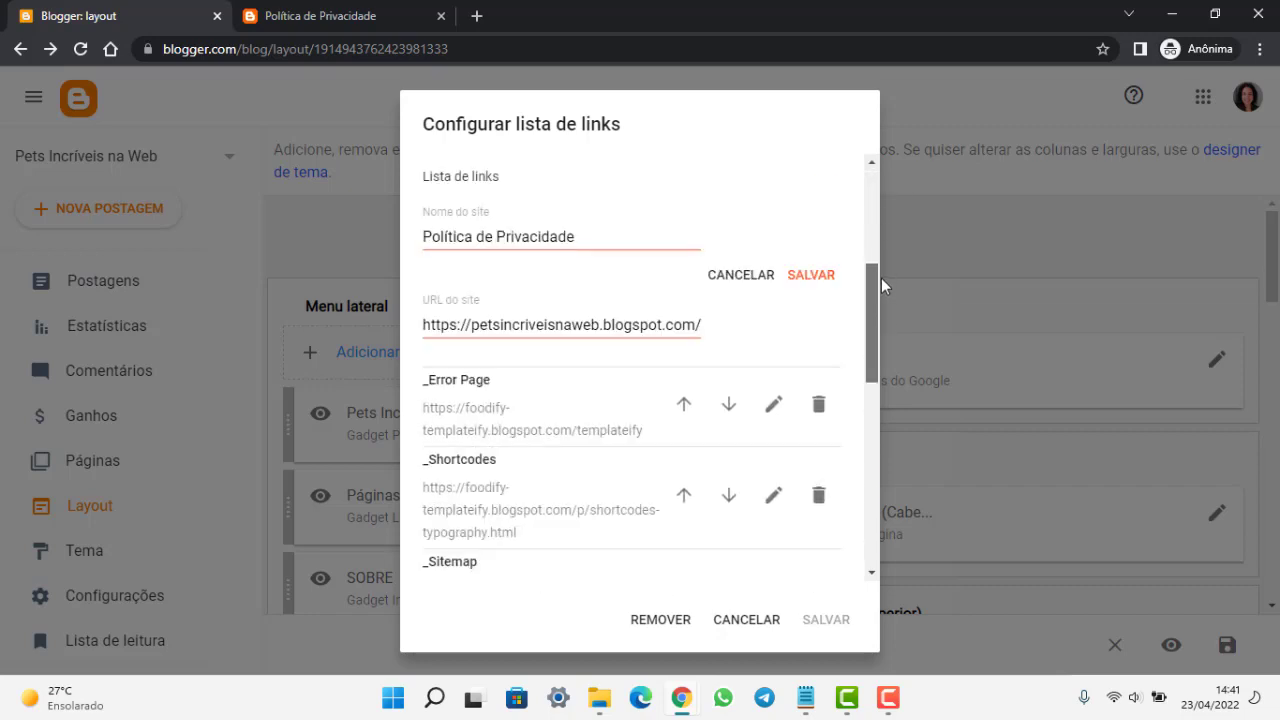
pyautogui.scroll(1, 577, 290)
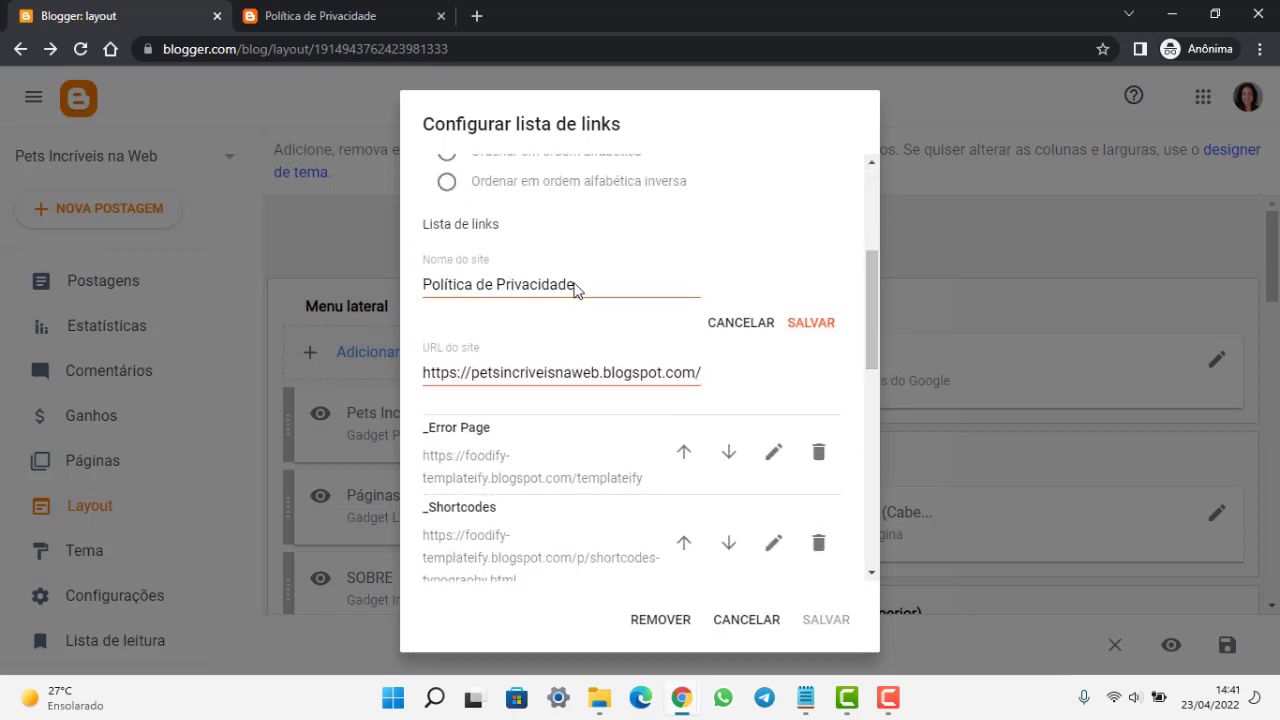
pyautogui.click(811, 322)
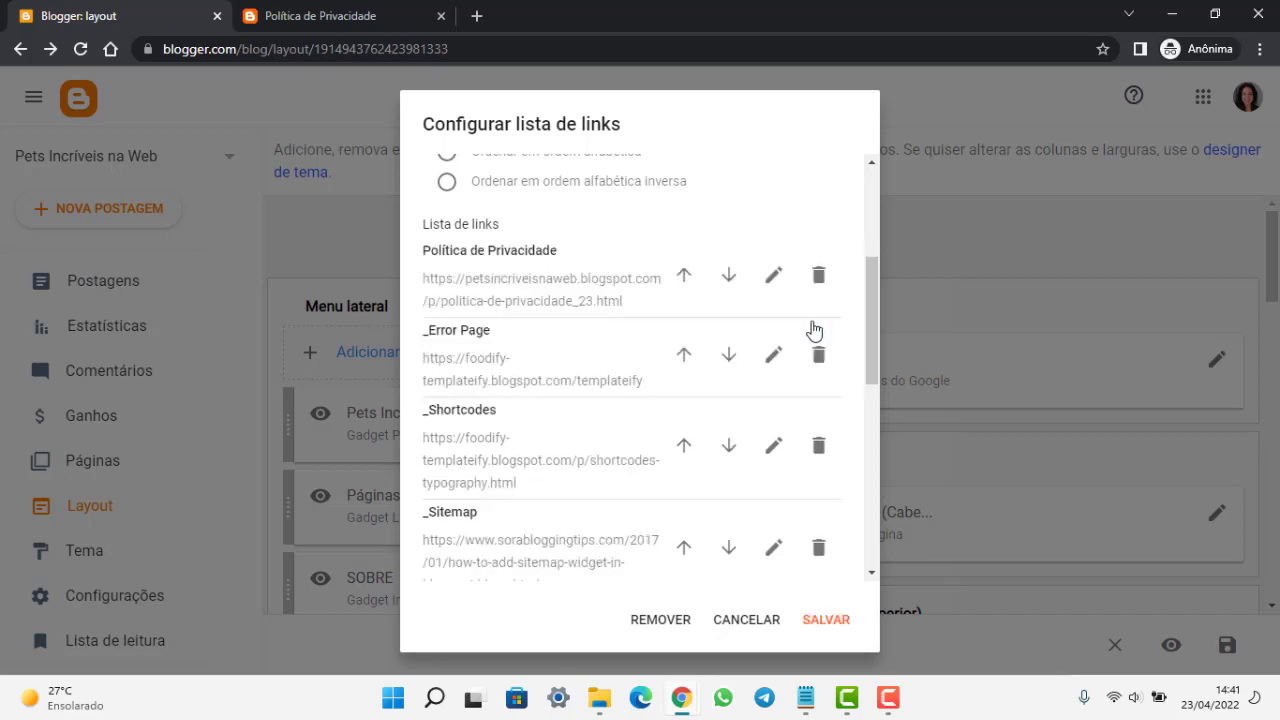
pyautogui.moveTo(877, 311); pyautogui.dragTo(881, 493)
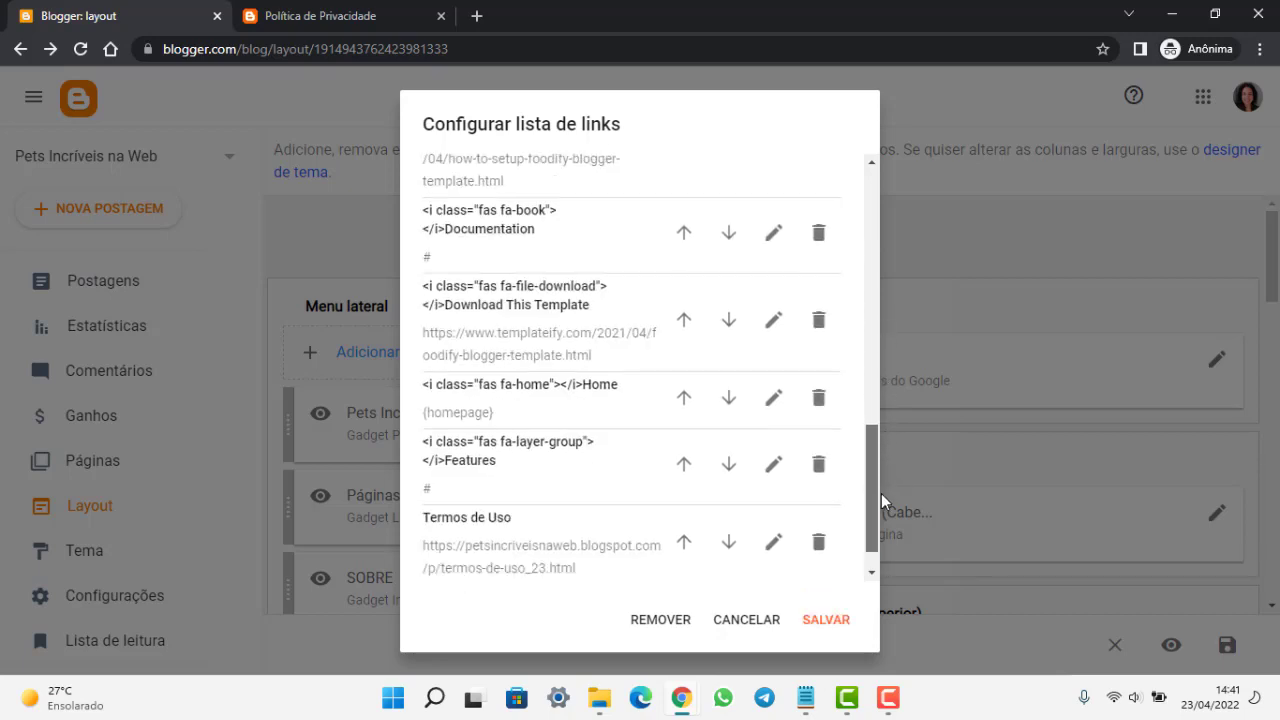
pyautogui.click(834, 622)
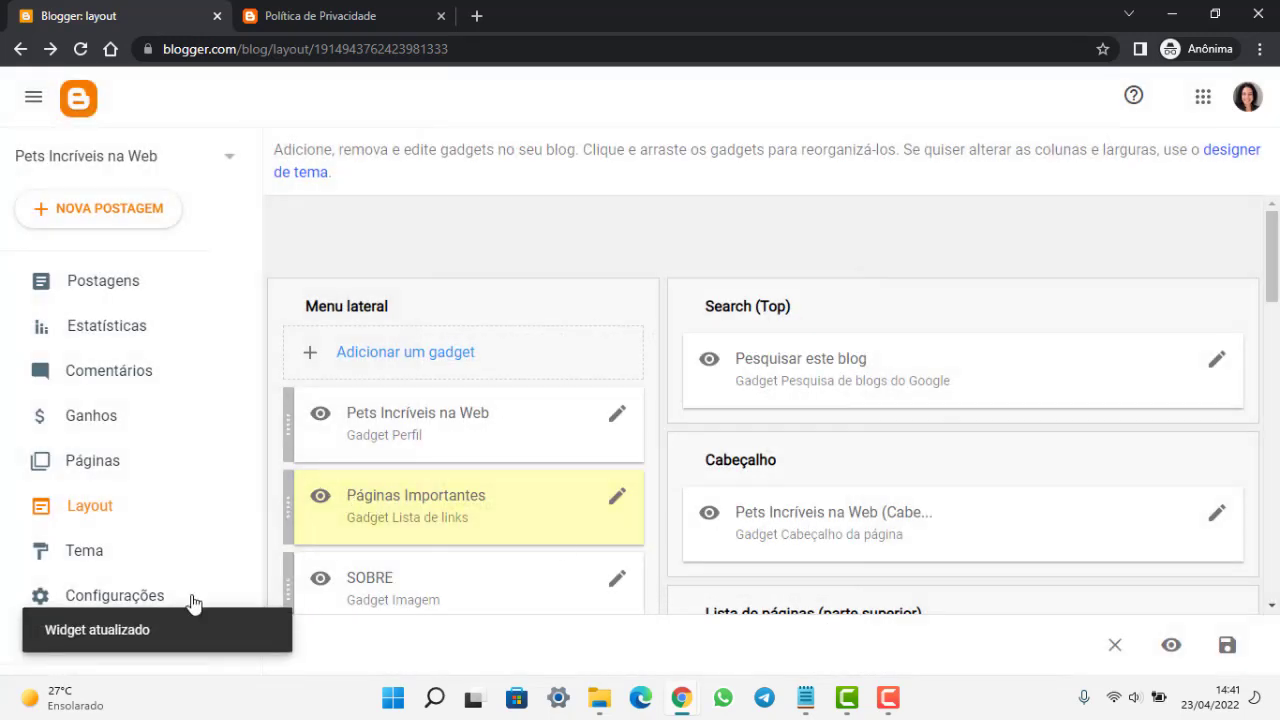
# Check the Páginas Importantes list in the published blog's side menu and open its Termos de Uso link
pyautogui.click(320, 15)
pyautogui.moveTo(266, 249); pyautogui.dragTo(269, 276)
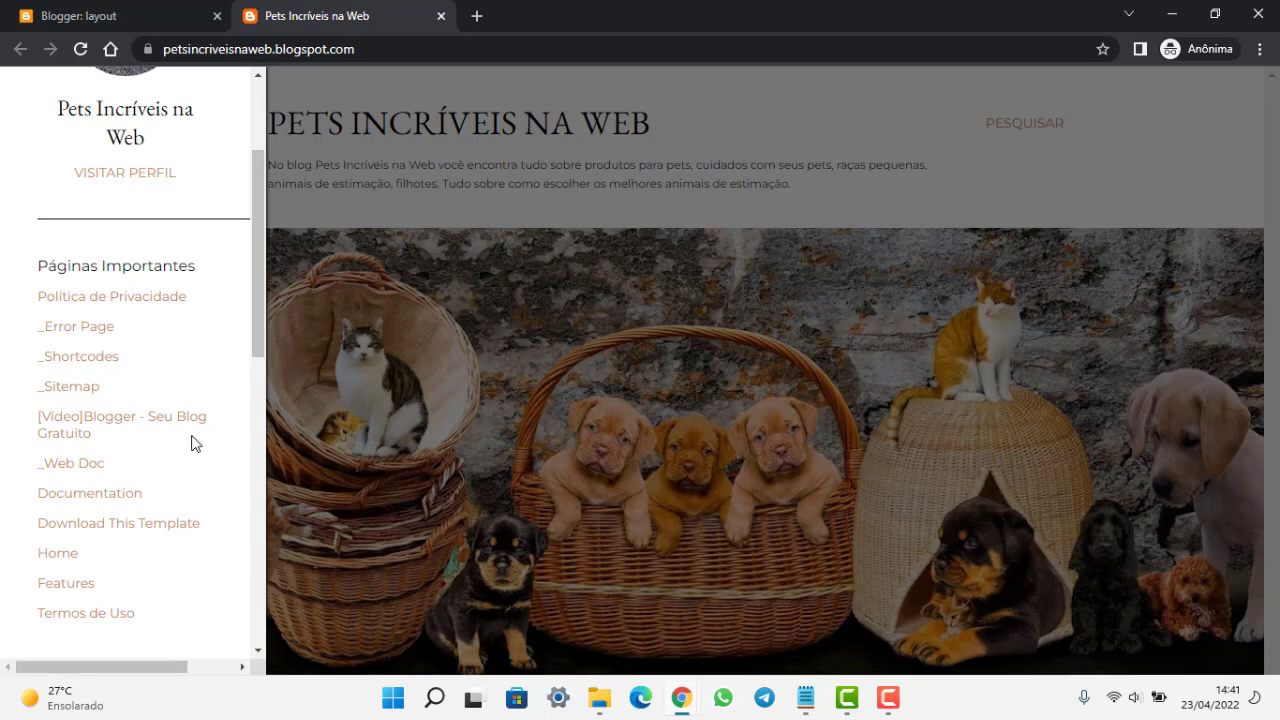
pyautogui.scroll(-1, 196, 442)
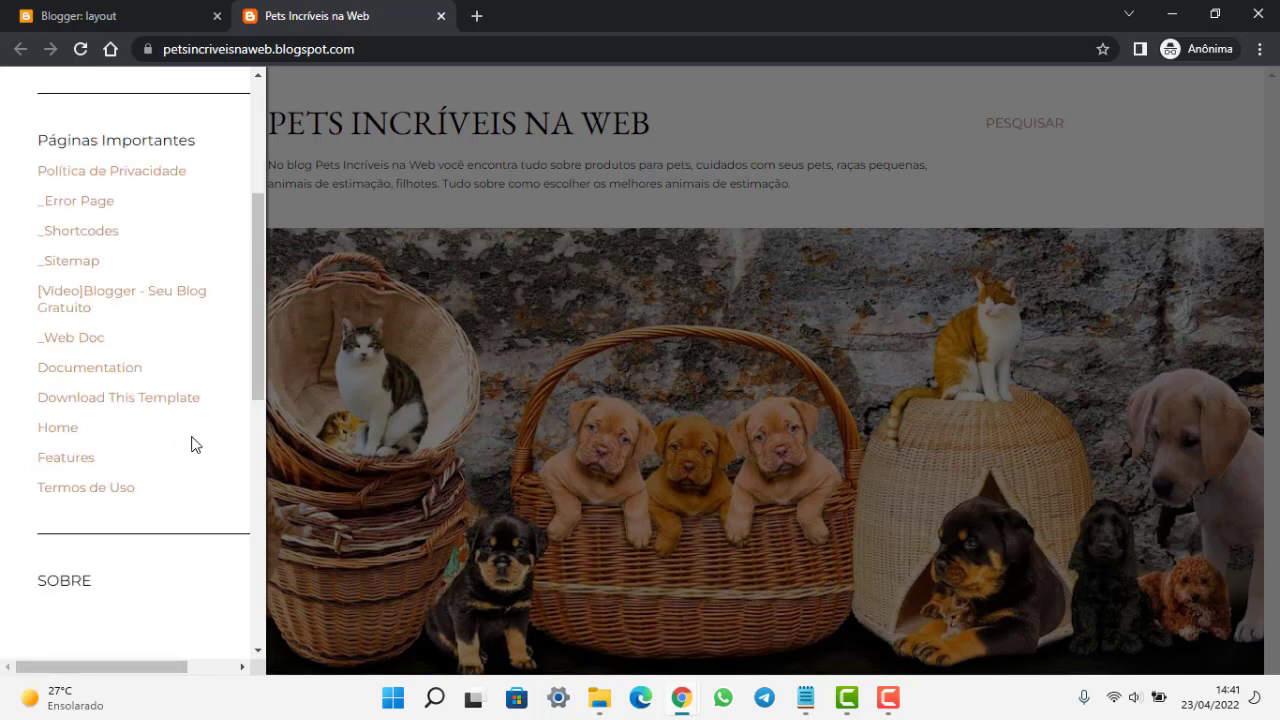
pyautogui.click(115, 498)
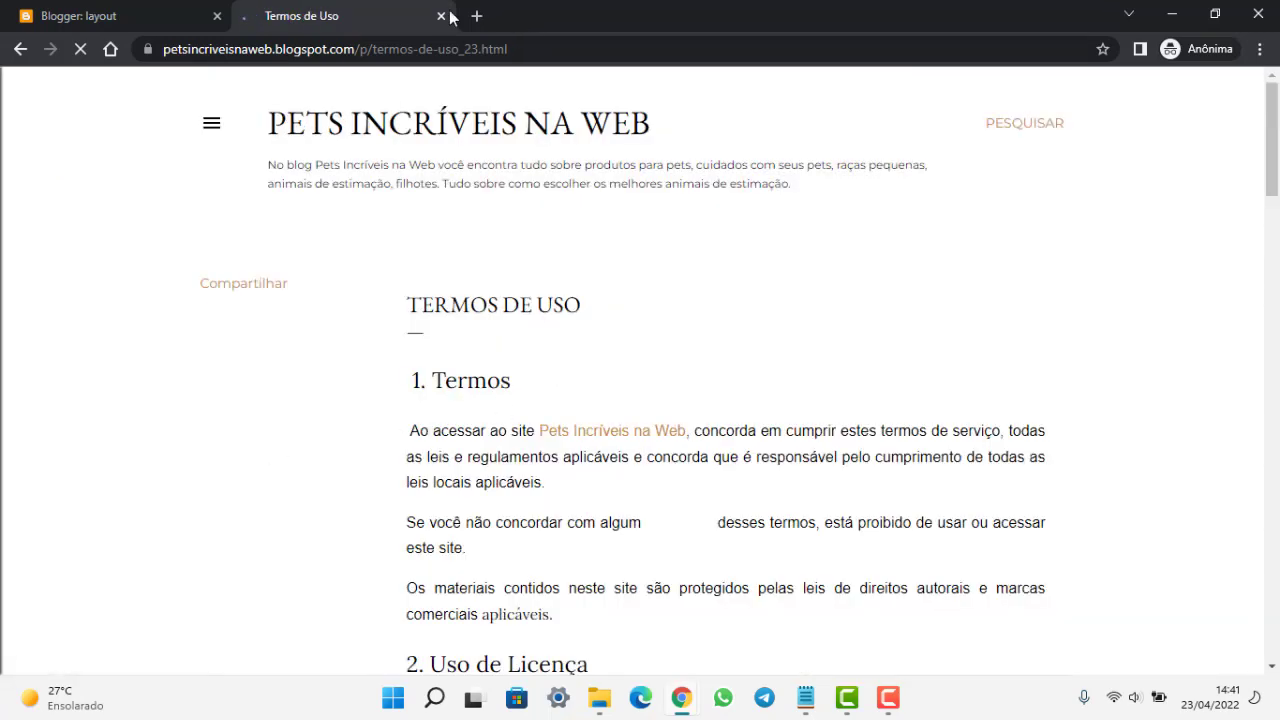
# Back in the blog layout, move the SOBRE image gadget above Páginas Importantes in Menu lateral and save its configuration with the existing settings
pyautogui.click(103, 15)
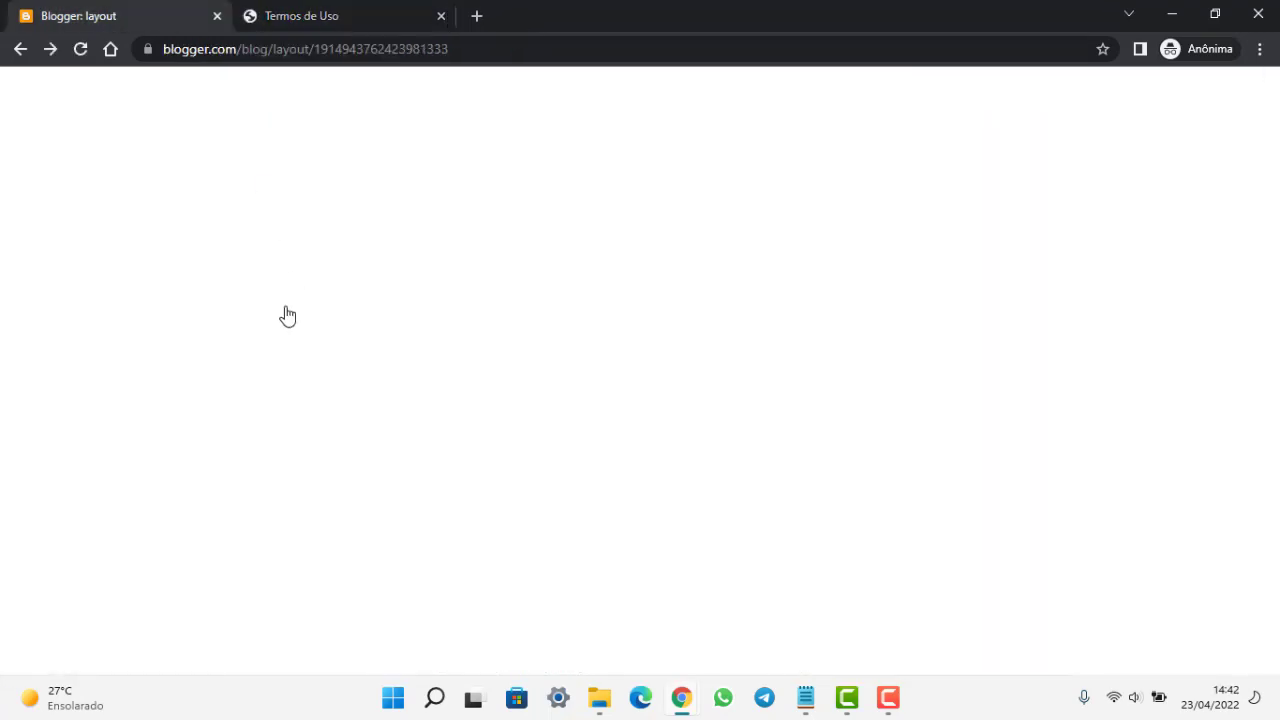
pyautogui.moveTo(480, 401); pyautogui.dragTo(500, 385)
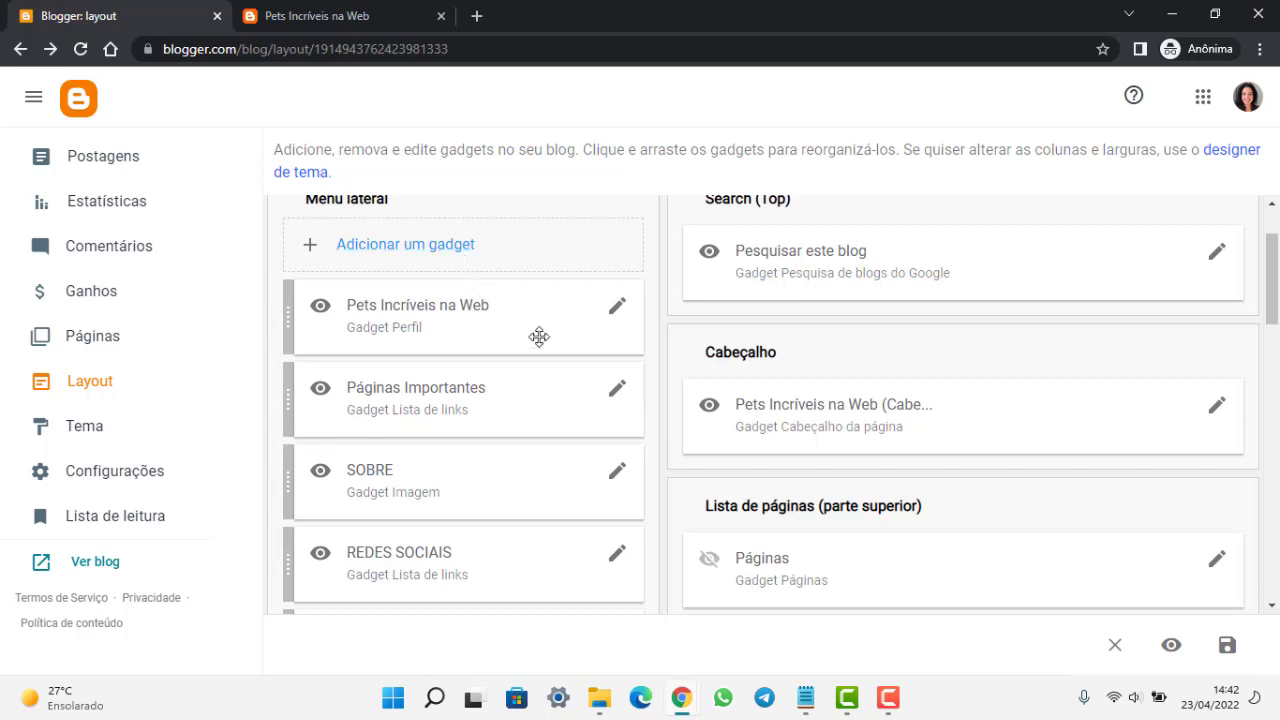
pyautogui.moveTo(457, 486)
pyautogui.mouseDown()
pyautogui.moveTo(449, 406)
pyautogui.moveTo(453, 487)
pyautogui.mouseUp()
pyautogui.click(617, 392)
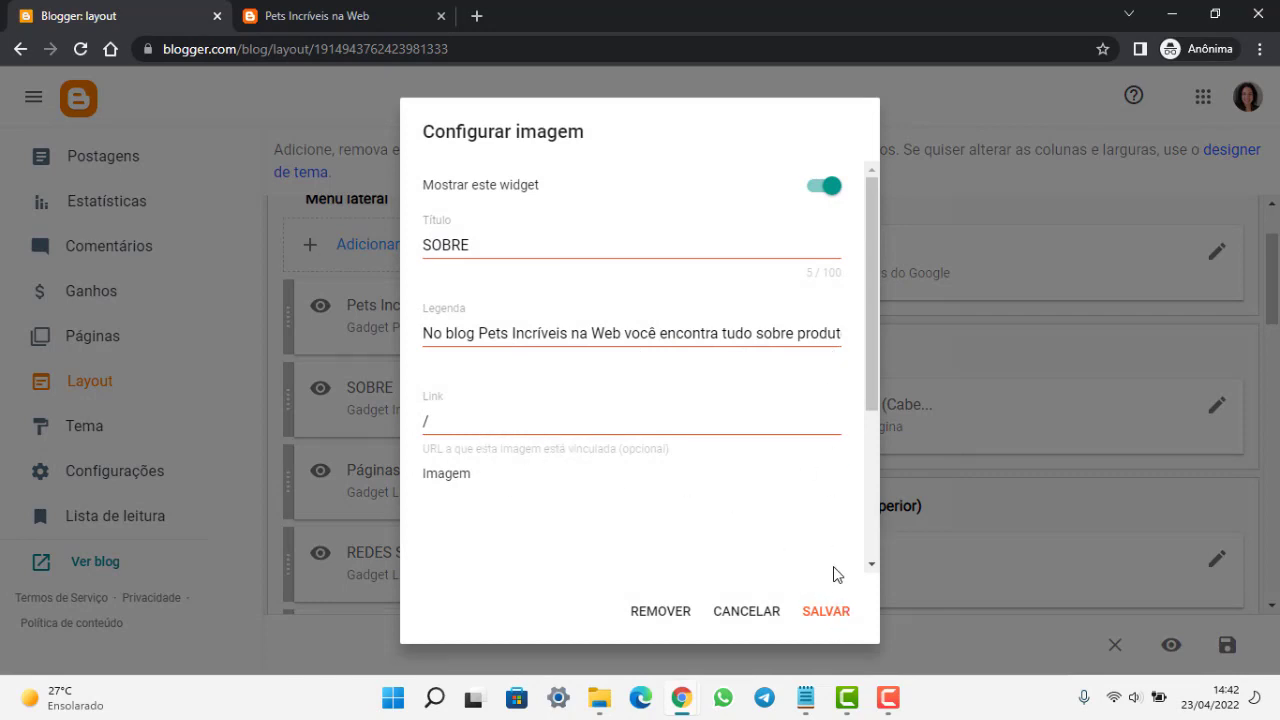
pyautogui.click(834, 612)
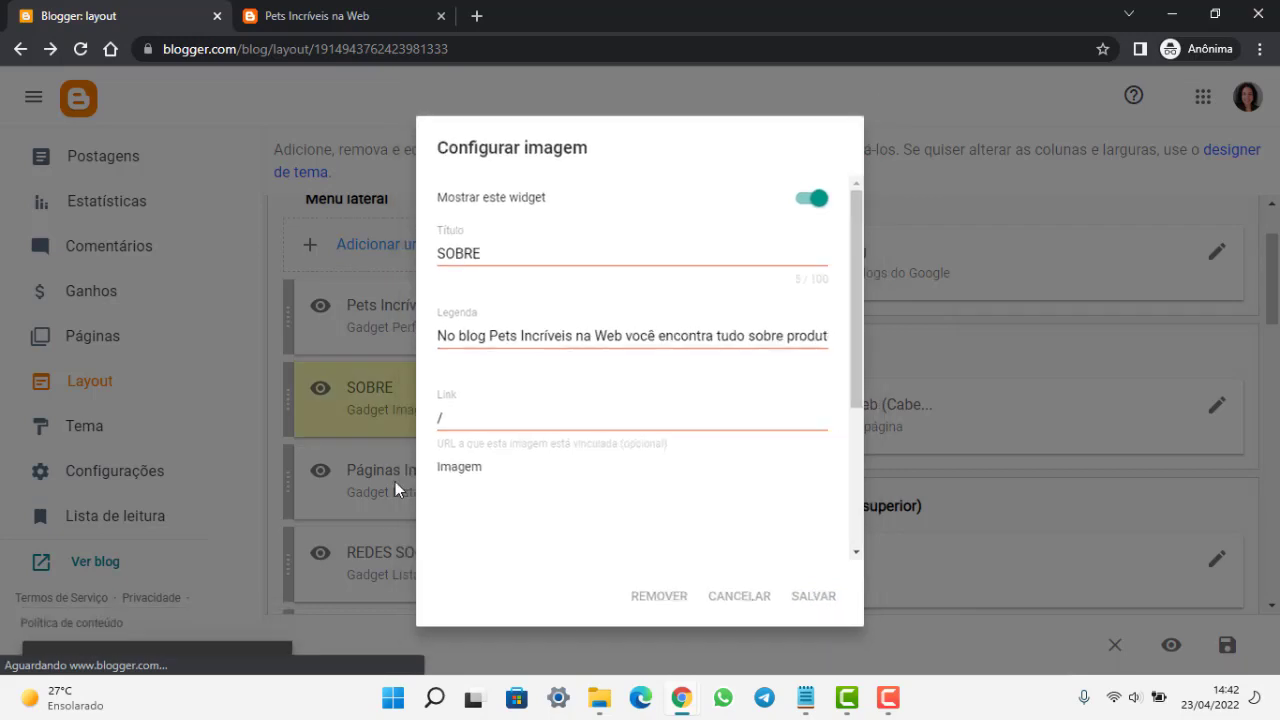